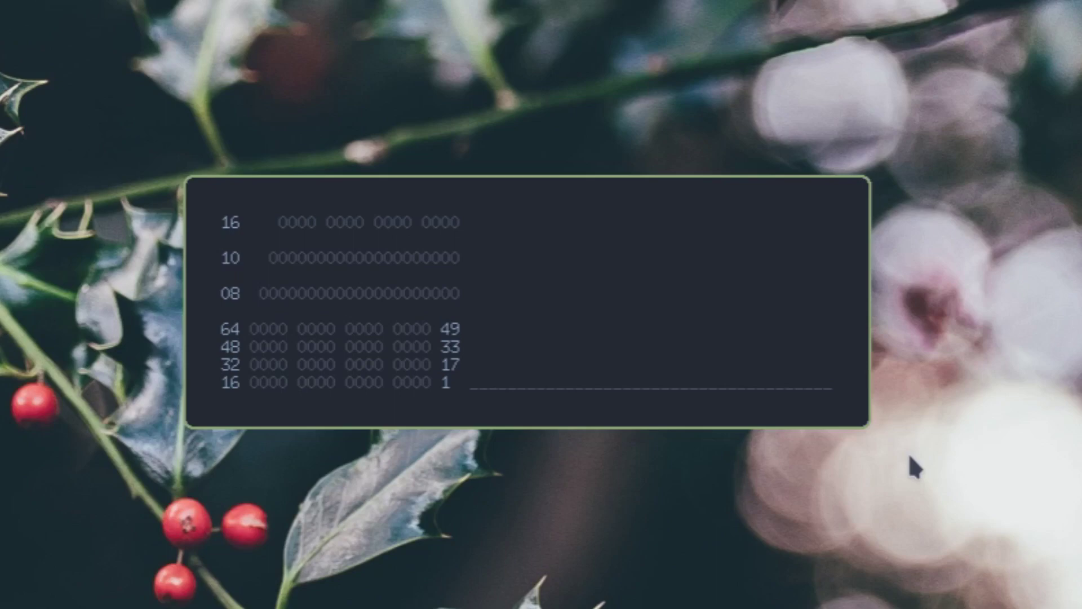
pyautogui.write('23423')
pyautogui.press('BackSpace')
pyautogui.press('BackSpace')
pyautogui.press('BackSpace')
pyautogui.press('BackSpace')
pyautogui.press('BackSpace')
pyautogui.write('0')
pyautogui.write('87')
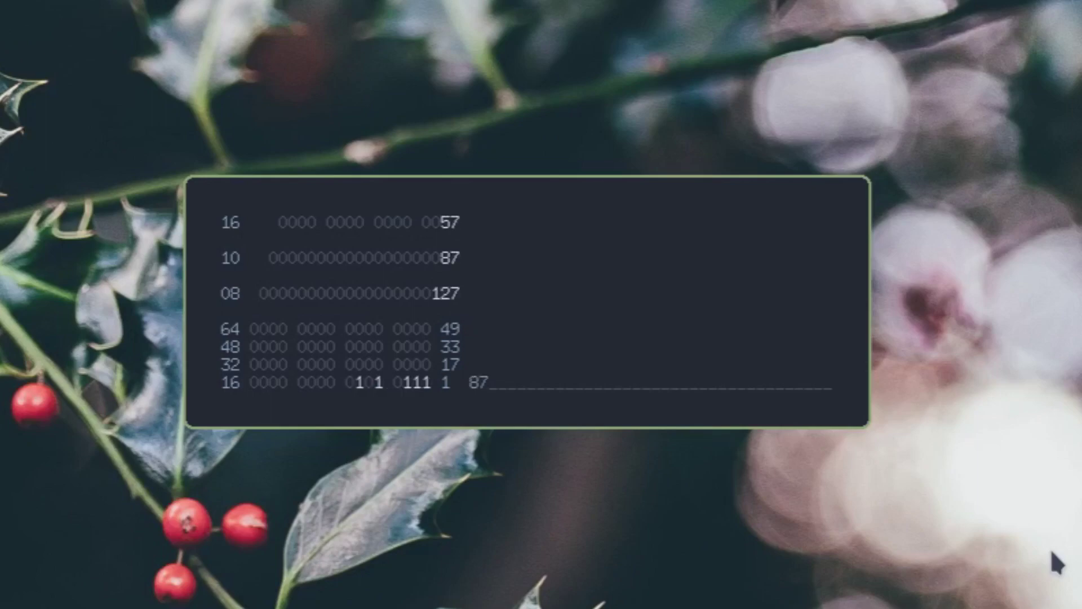
pyautogui.write('93')
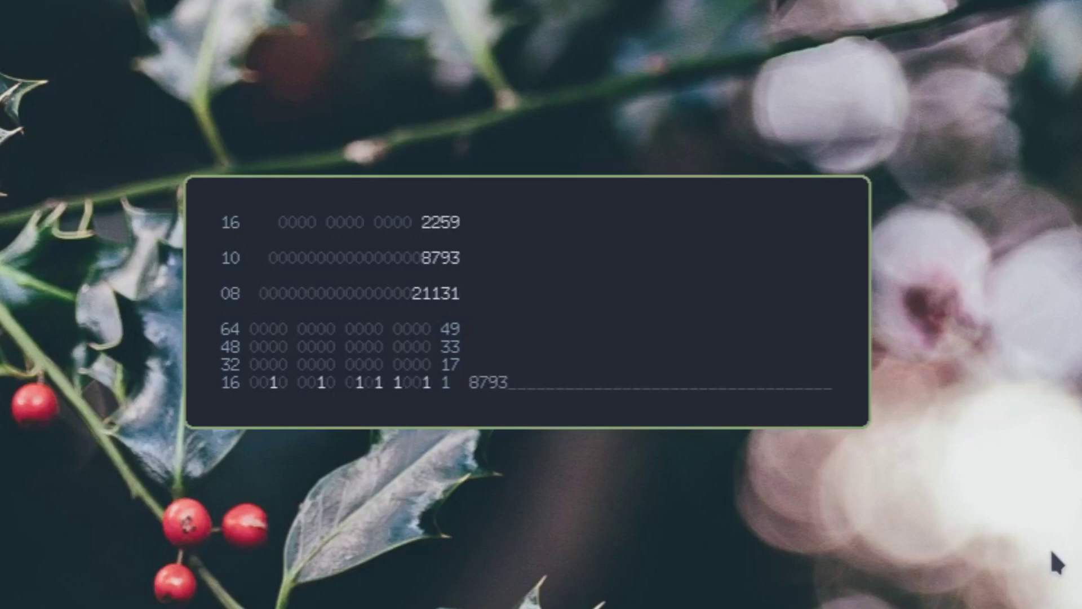
pyautogui.press('BackSpace')
pyautogui.press('BackSpace')
pyautogui.press('BackSpace')
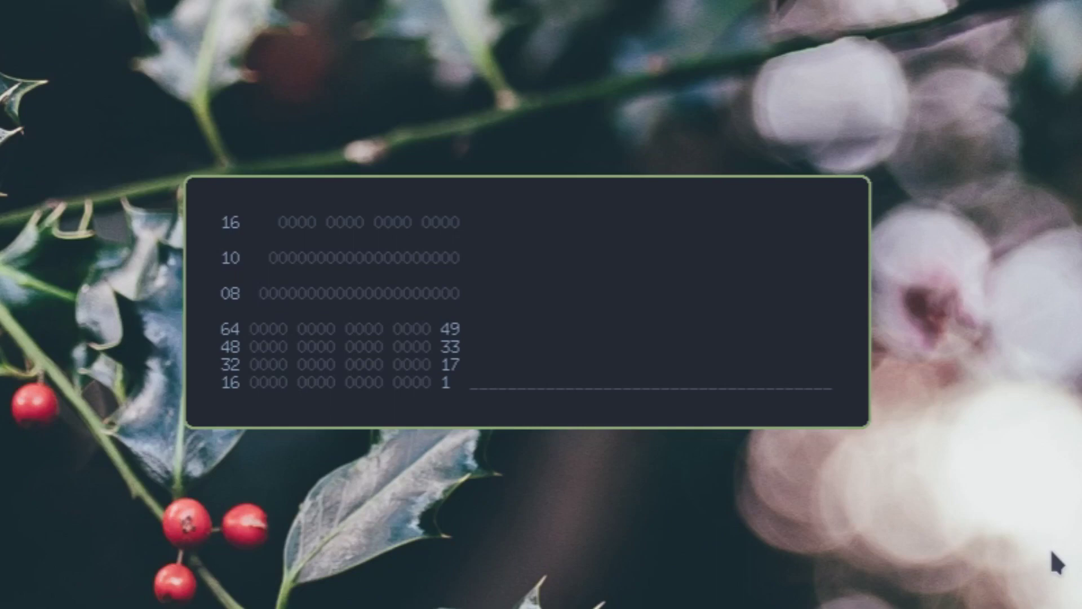
# Step: Enter the addition [+ 347 8] and turn the first operand into binary 0b10101101 (hex AD, decimal 173)
pyautogui.press('+')
pyautogui.write('347')
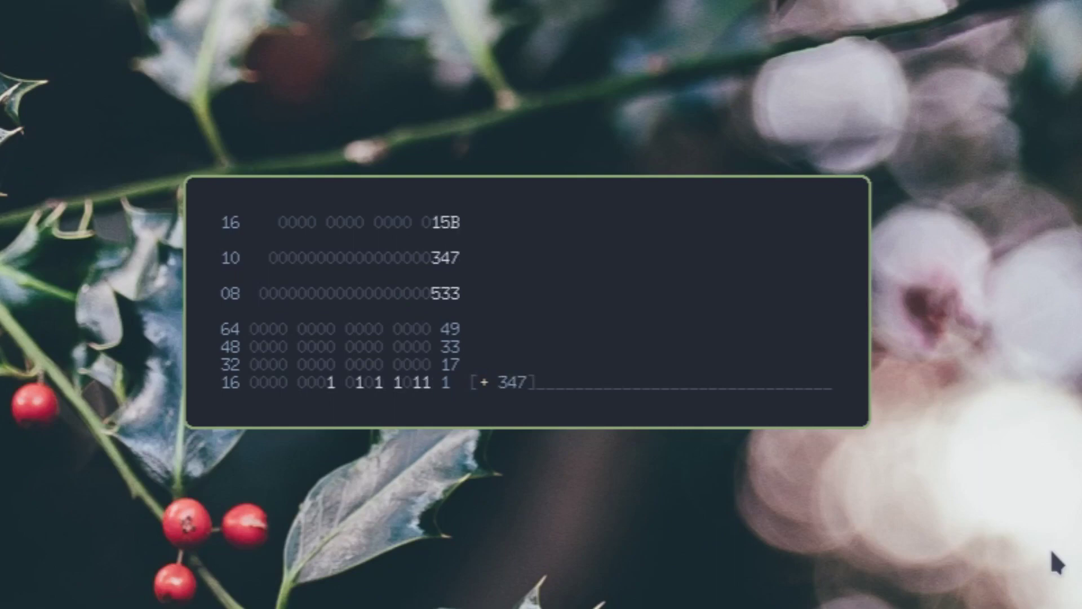
pyautogui.write(' 0')
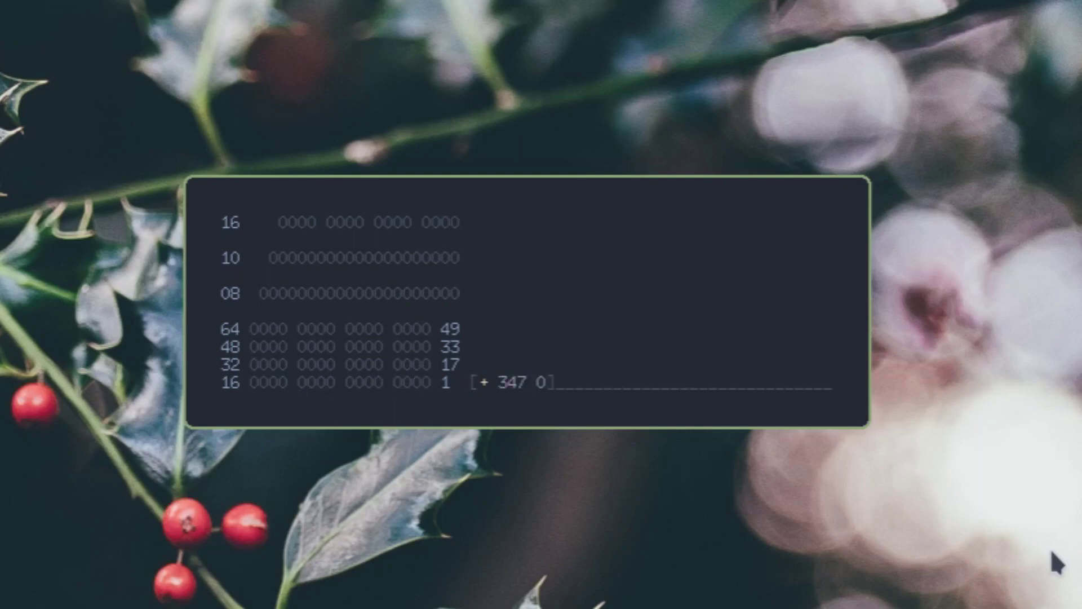
pyautogui.write('8')
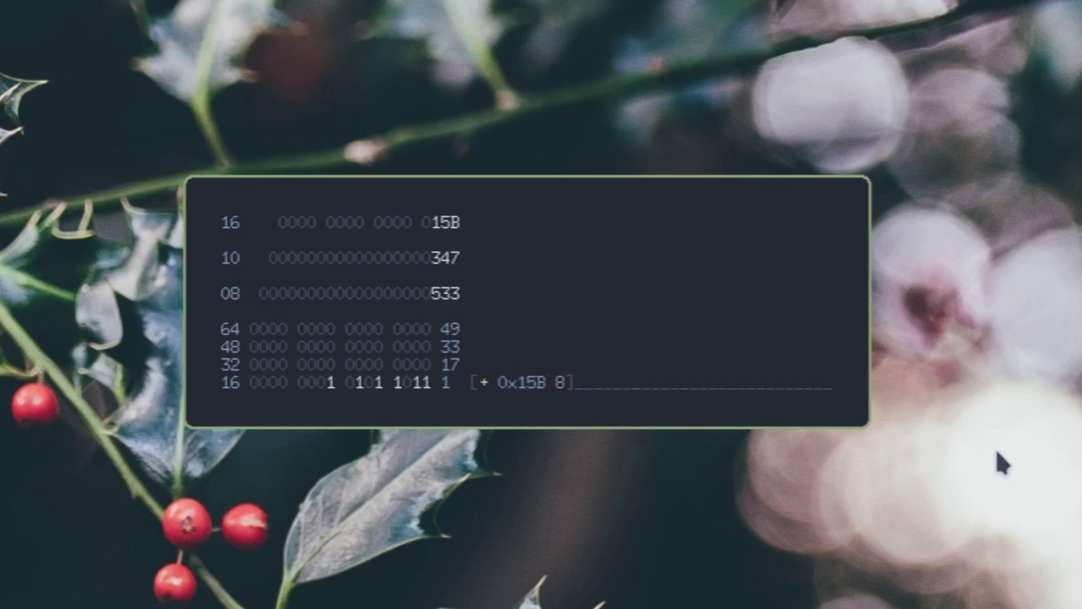
pyautogui.press('BackSpace')
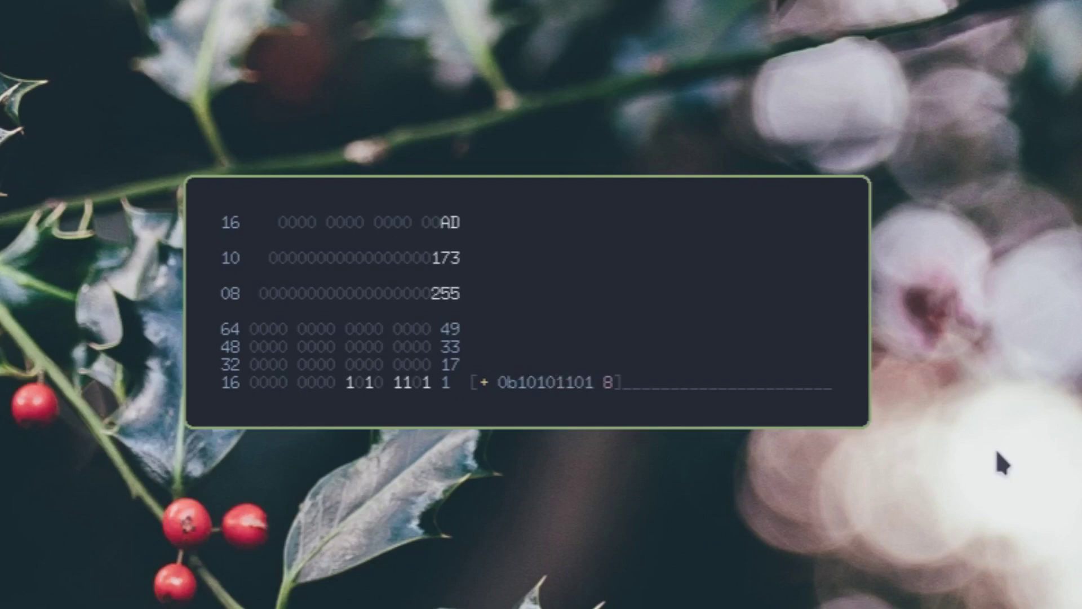
# Step: Rework the first operand's binary digits by typing and deleting bits
pyautogui.write('1010')
pyautogui.press('BackSpace')
pyautogui.press('BackSpace')
pyautogui.press('BackSpace')
pyautogui.press('BackSpace')
pyautogui.press('BackSpace')
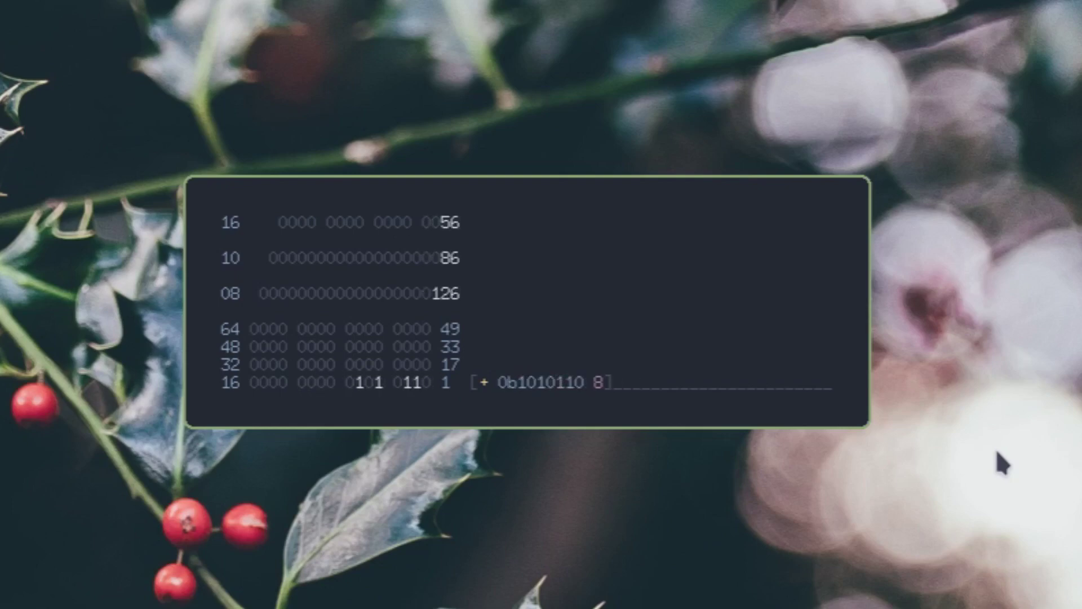
pyautogui.write('10')
pyautogui.press('BackSpace')
pyautogui.write('1')
pyautogui.press('BackSpace')
pyautogui.press('BackSpace')
pyautogui.press('BackSpace')
pyautogui.write('1000')
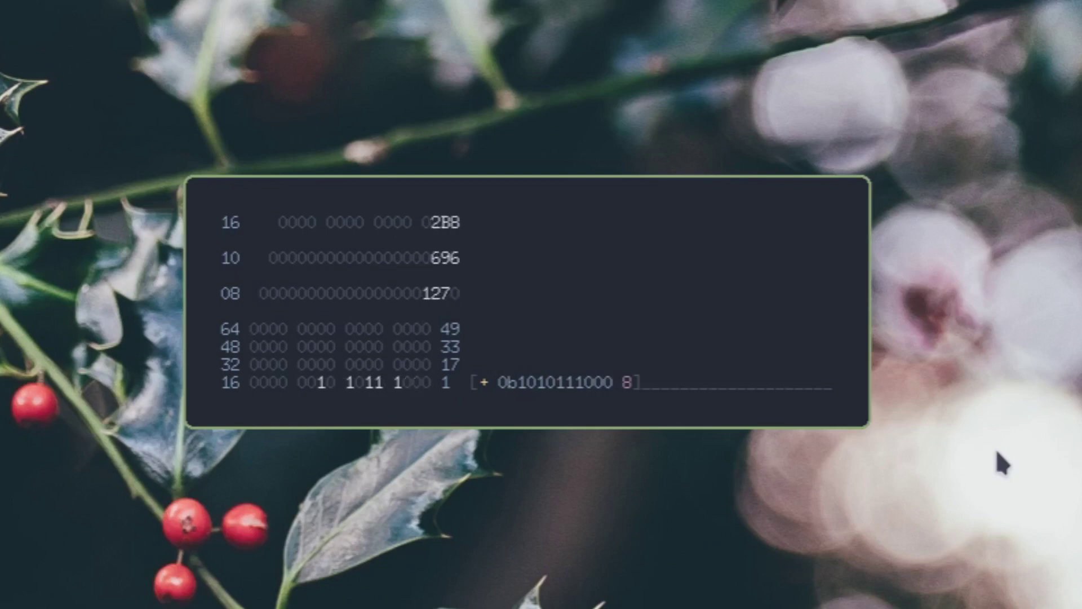
pyautogui.write('101')
pyautogui.press('BackSpace')
pyautogui.press('BackSpace')
pyautogui.press('BackSpace')
pyautogui.press('BackSpace')
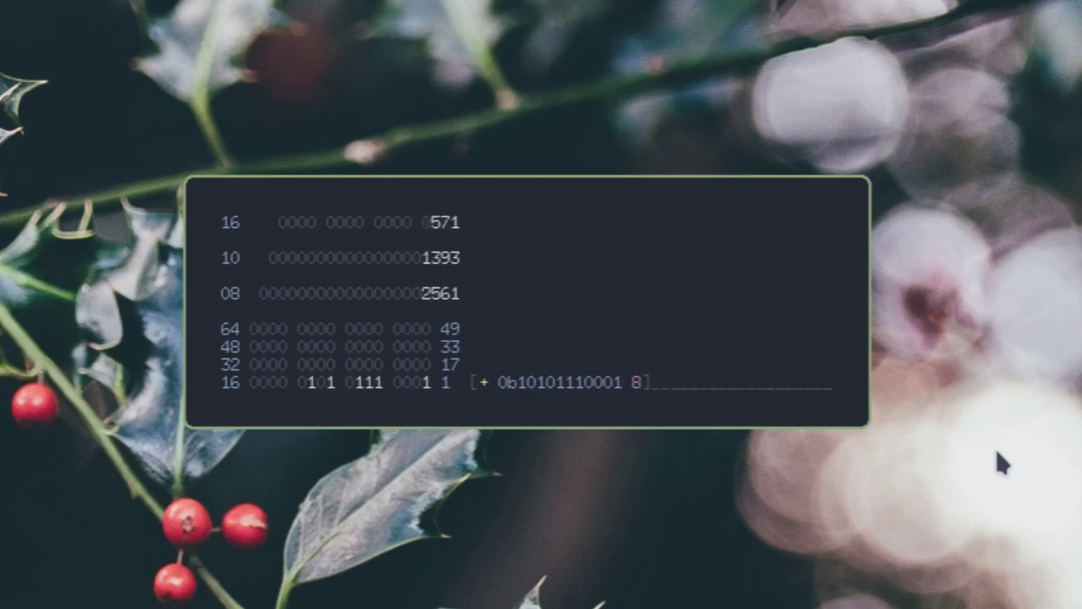
pyautogui.press('BackSpace')
pyautogui.press('BackSpace')
pyautogui.press('BackSpace')
pyautogui.press('BackSpace')
pyautogui.press('BackSpace')
pyautogui.press('BackSpace')
pyautogui.write('100000')
pyautogui.press('BackSpace')
pyautogui.write('10')
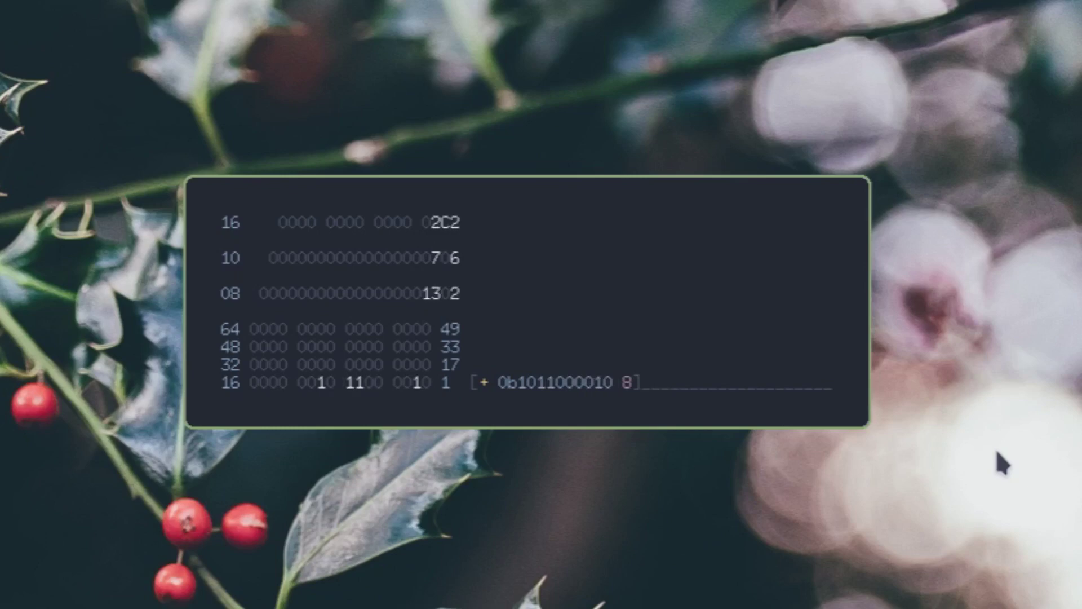
pyautogui.write('1')
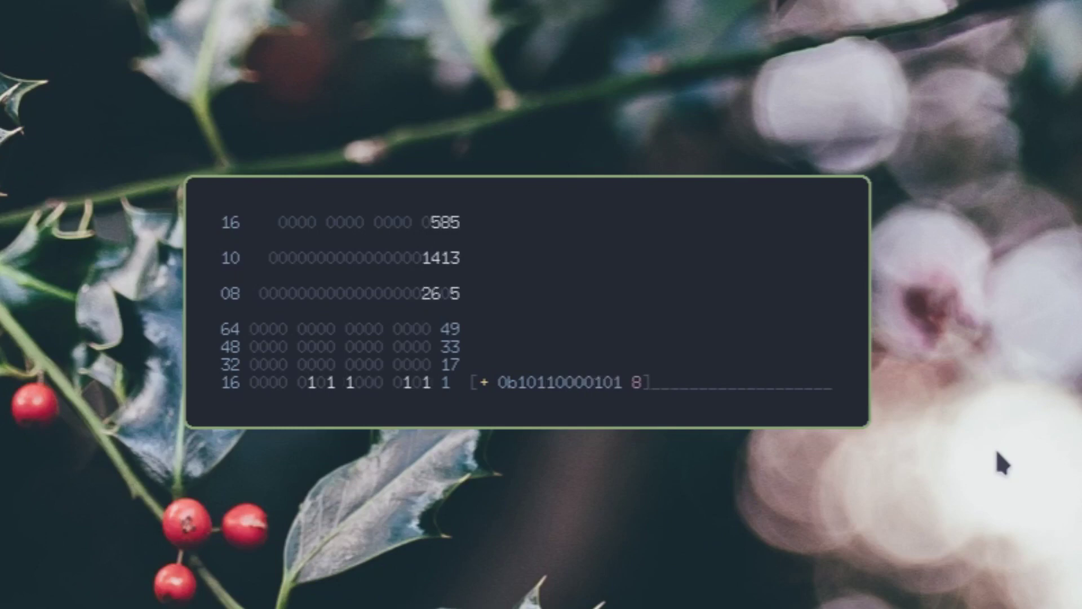
pyautogui.press('BackSpace')
pyautogui.press('BackSpace')
pyautogui.press('BackSpace')
pyautogui.press('BackSpace')
pyautogui.press('BackSpace')
pyautogui.press('BackSpace')
pyautogui.write('1101')
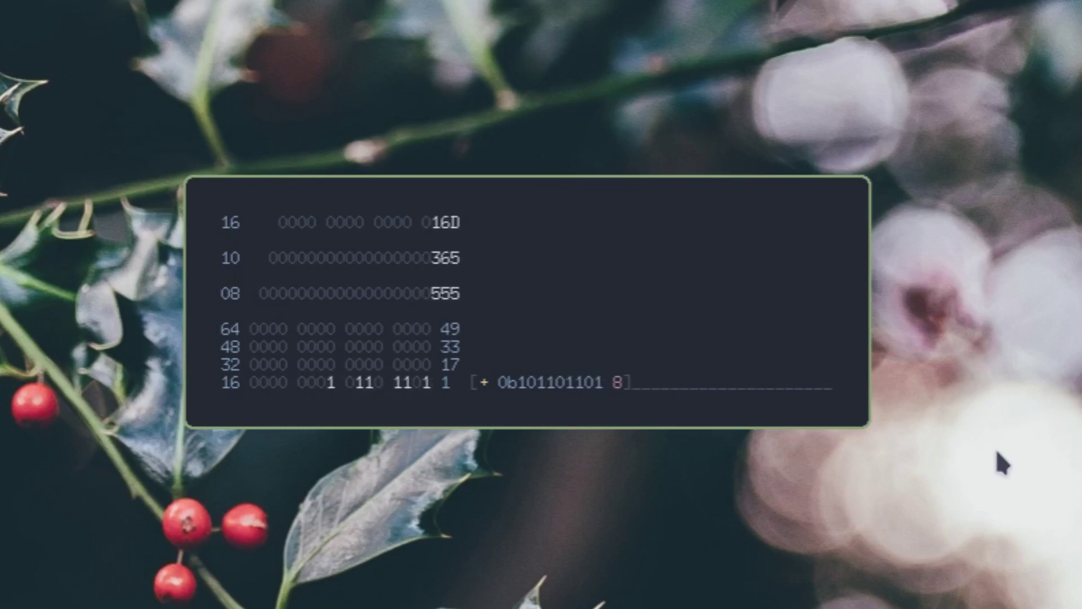
pyautogui.write('101')
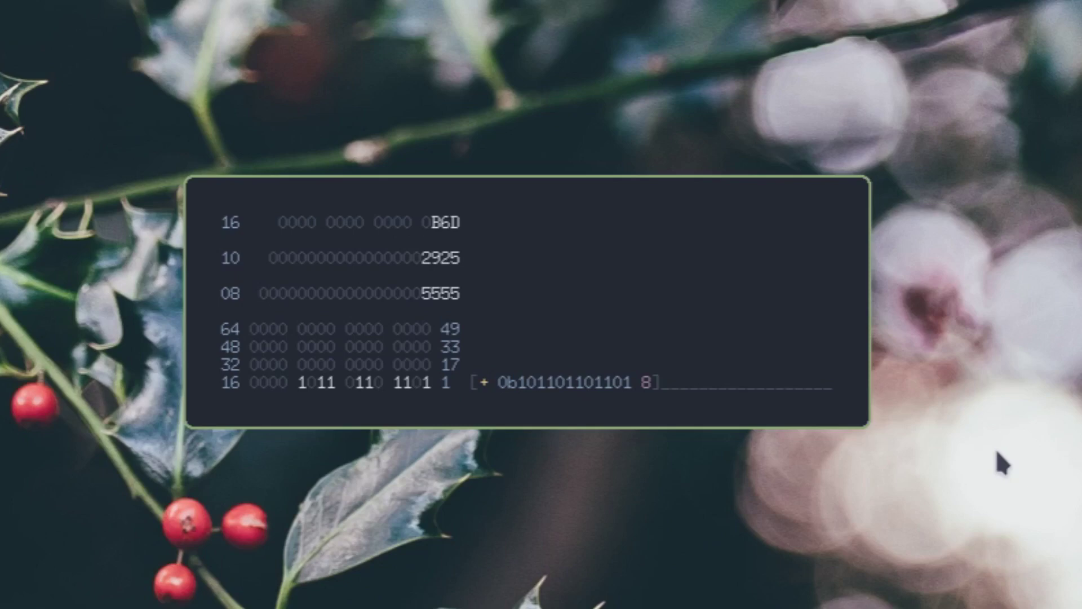
pyautogui.press('x')
pyautogui.press('d')
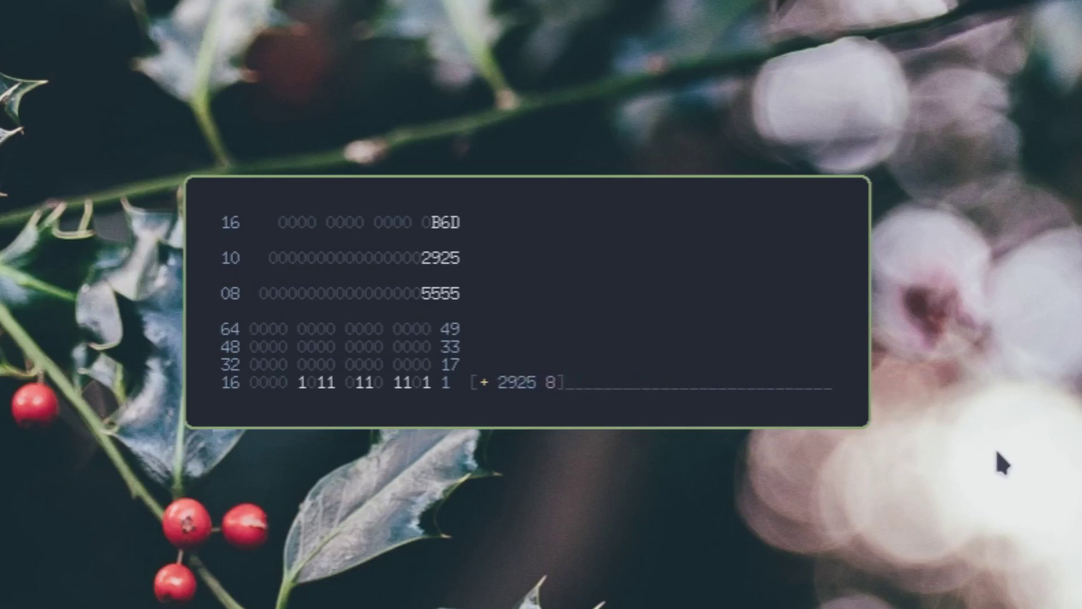
# Step: Delete the 2925 operand so the expression reads [+ [?] 8], reporting unknown opcode
pyautogui.press('BackSpace')
pyautogui.press('BackSpace')
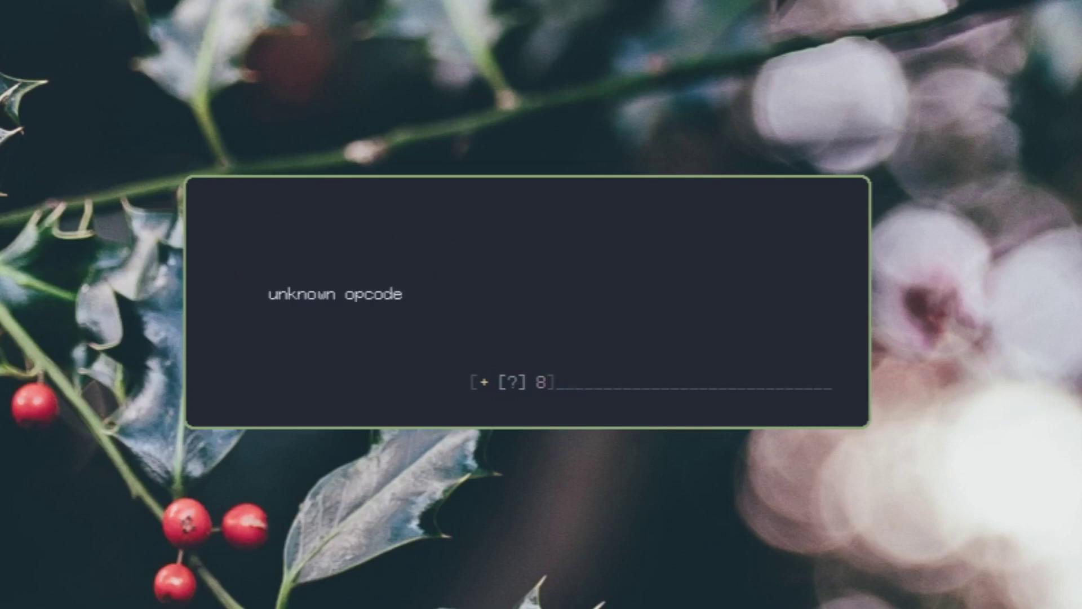
# Step: Make the nested bracket the division [/ 783 8], dropping the 8279 and 8239 operands
pyautogui.press('/')
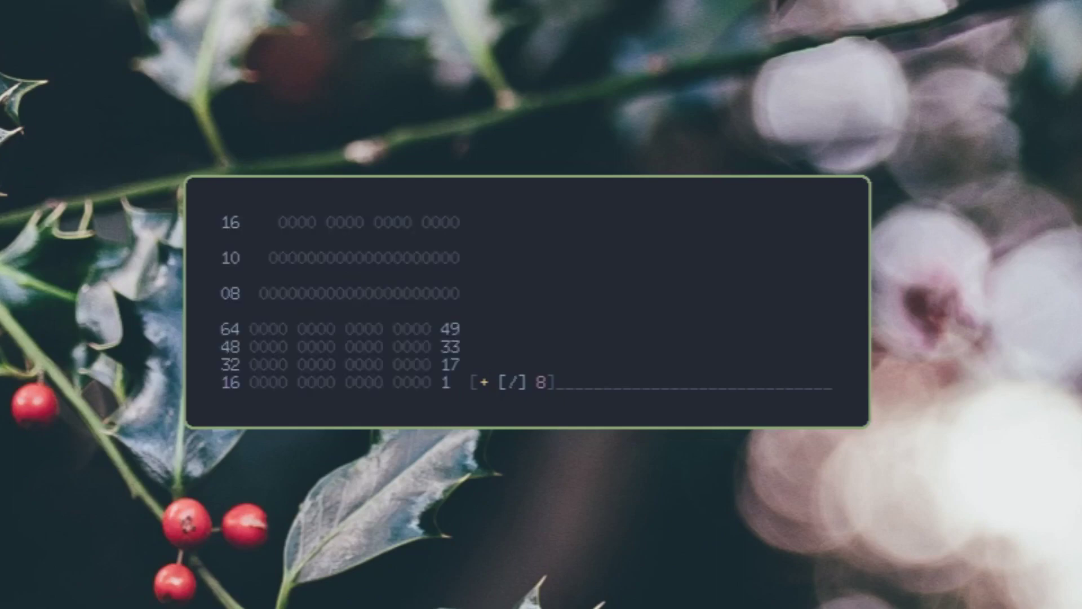
pyautogui.write('783 8279 ')
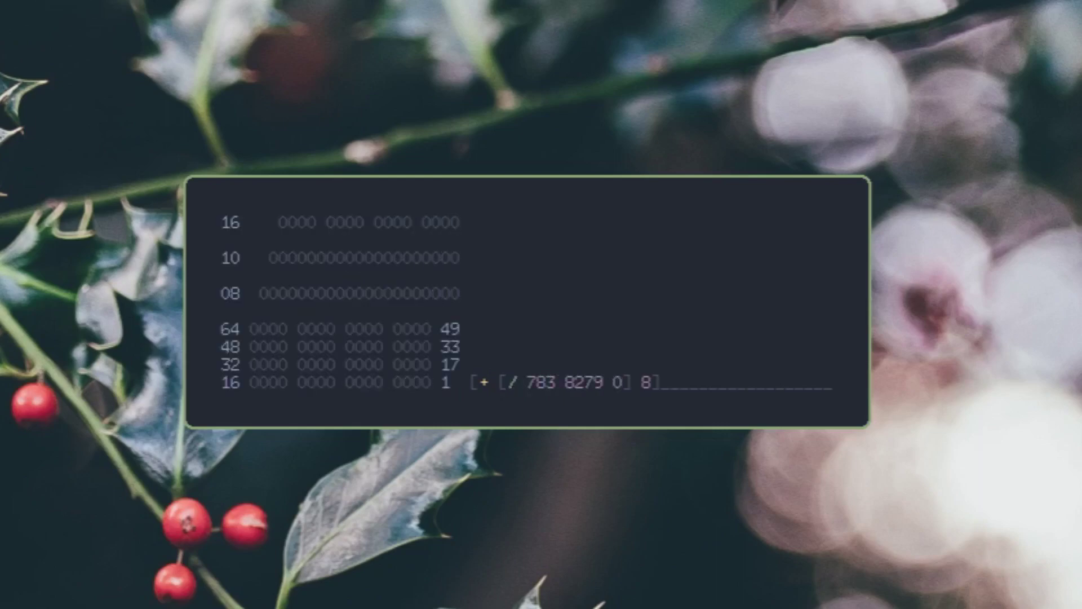
pyautogui.write('8239 8')
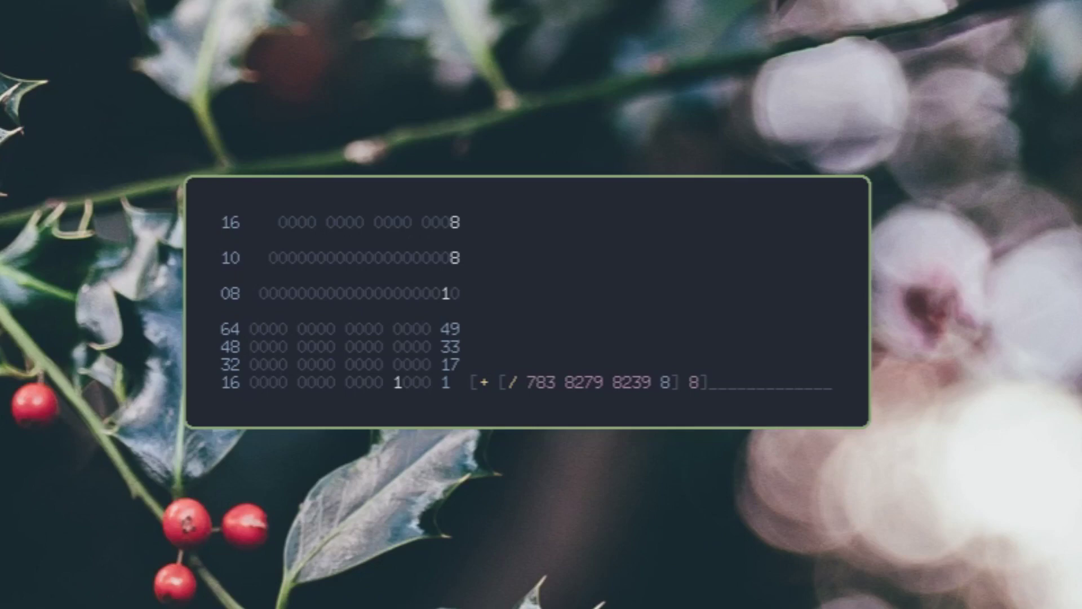
pyautogui.press('space')
pyautogui.press('Down')
pyautogui.press('Right')
pyautogui.press('Delete')
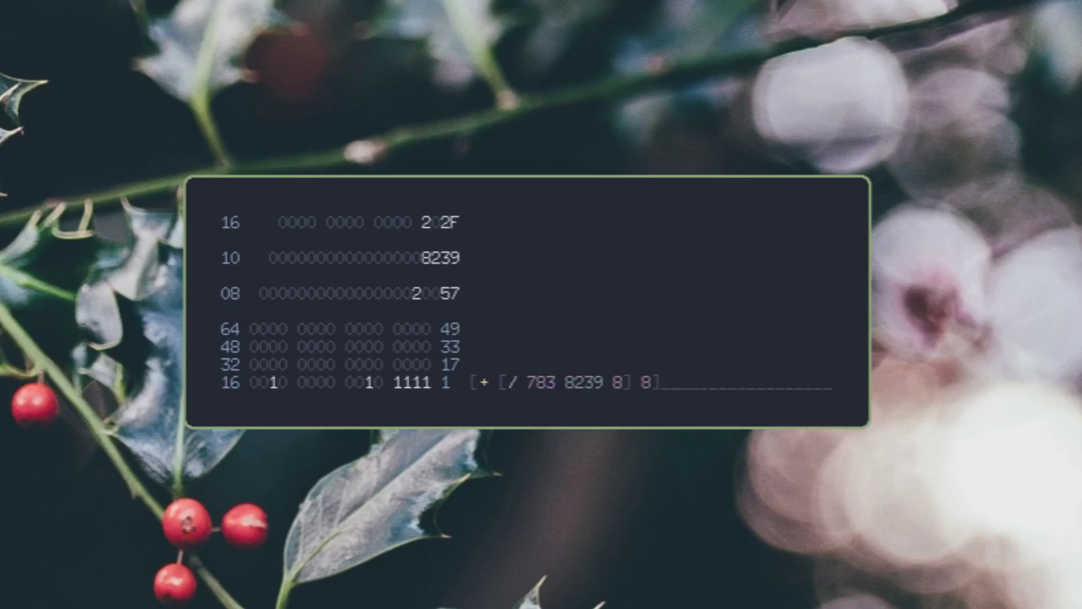
pyautogui.press('Delete')
pyautogui.press('Up')
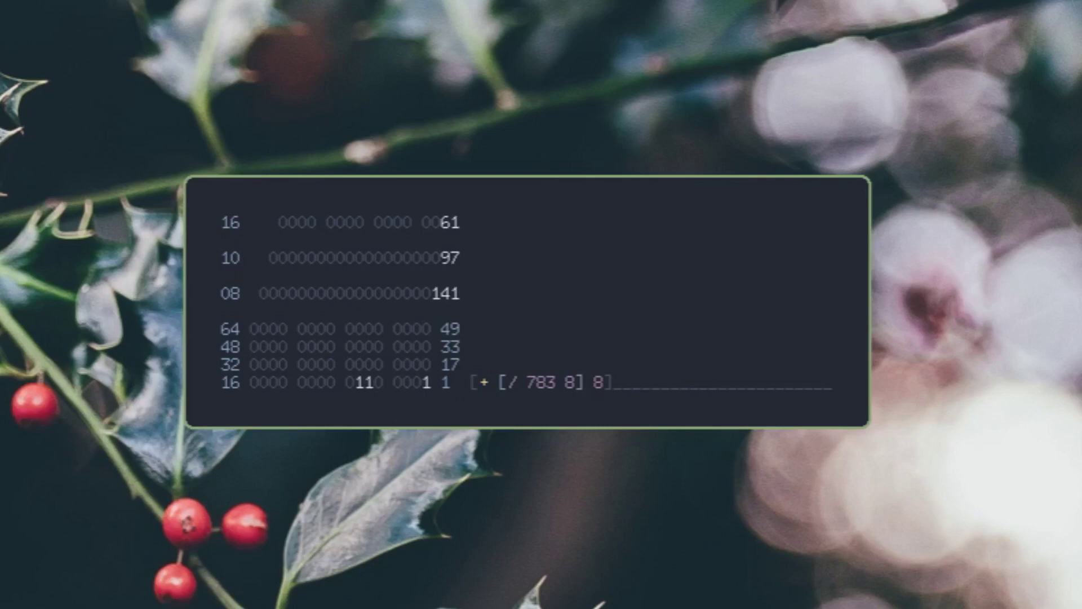
# Step: Step through the division's operands to inspect their values, ending on the final 8
pyautogui.press('Right')
pyautogui.press('Left')
pyautogui.press('Up')
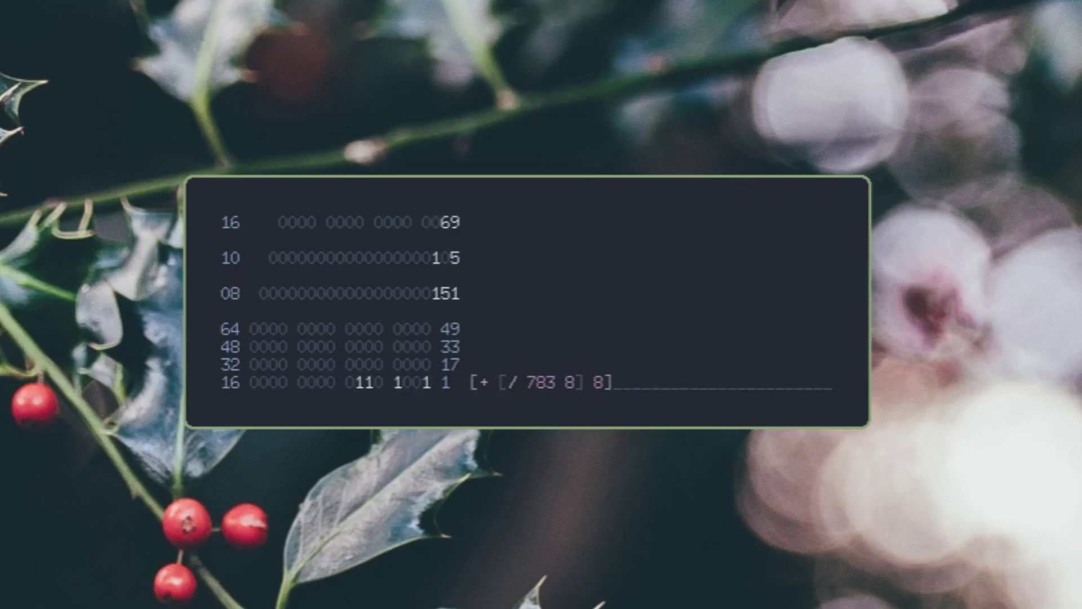
pyautogui.press('Down')
pyautogui.press('Down')
pyautogui.press('Up')
pyautogui.press('Down')
pyautogui.press('Right')
pyautogui.press('Up')
pyautogui.press('Down')
pyautogui.press('Right')
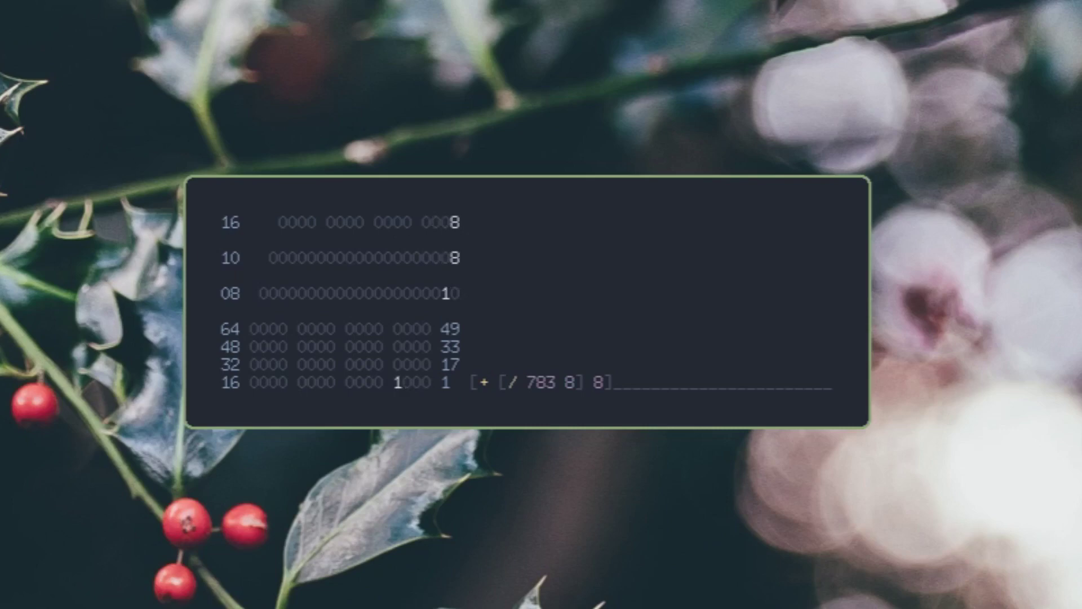
# Step: Erase the nested division, leaving a bare [+] with all readouts at zero
pyautogui.press('Up')
pyautogui.press('Down')
pyautogui.press('BackSpace')
pyautogui.press('BackSpace')
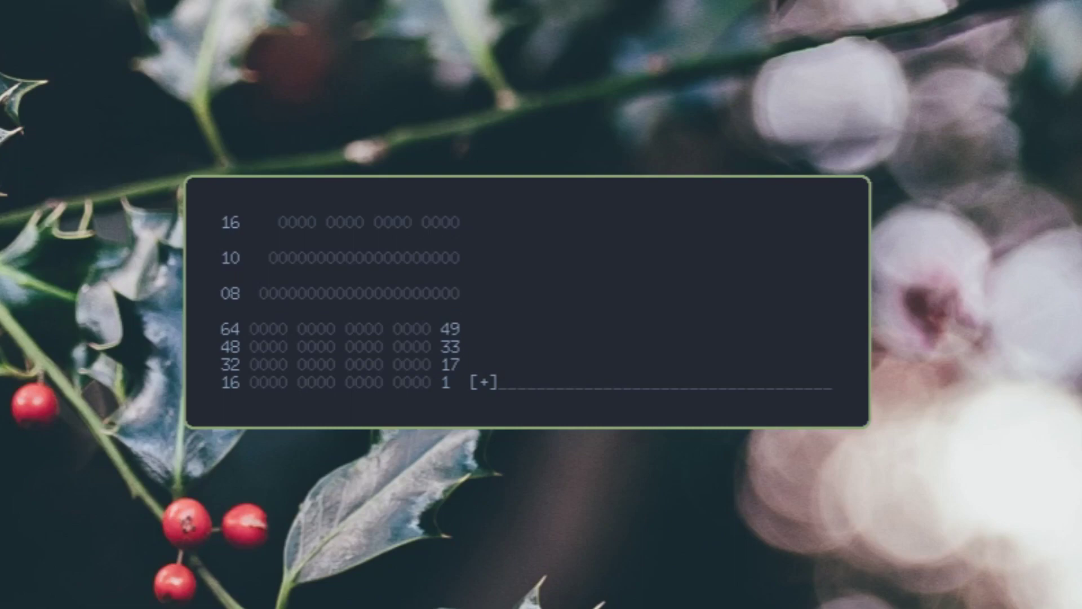
# Step: Evaluate the mean of the list 3, 9348, 9283, 92138 and more (20411), then clear to [/]
pyautogui.write('mean')
pyautogui.write('3')
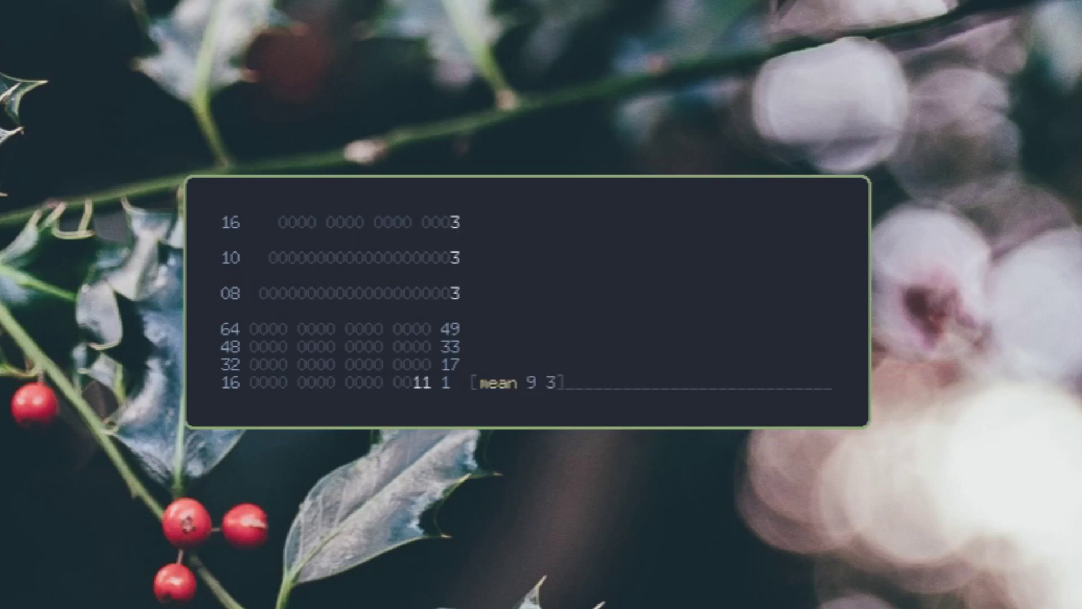
pyautogui.write(' 9348 9283 ')
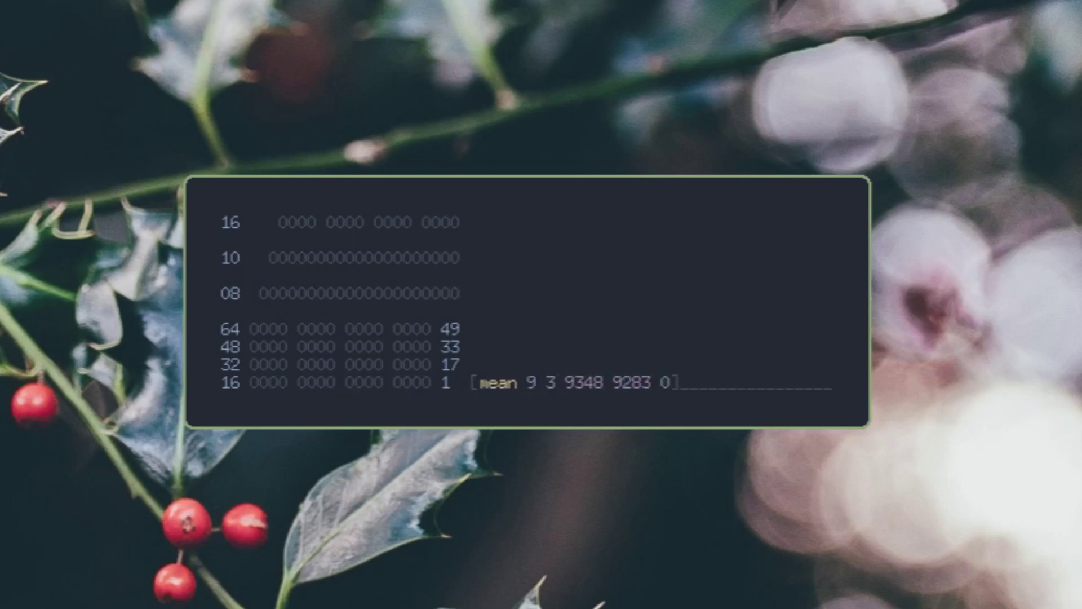
pyautogui.write('92138 9 32091 ')
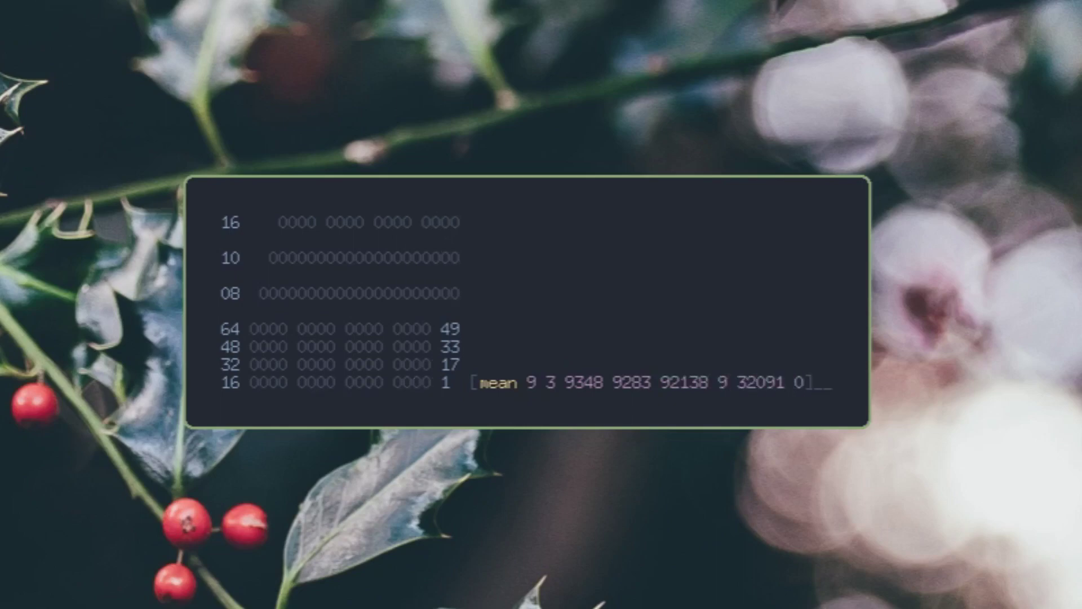
pyautogui.write('29389123')
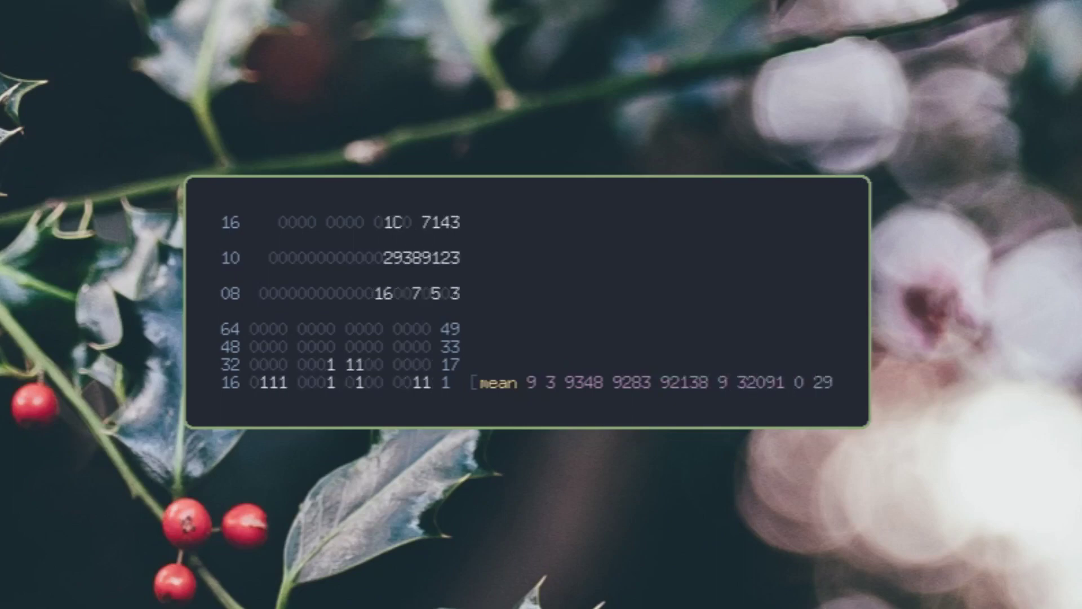
pyautogui.press('BackSpace')
pyautogui.press('BackSpace')
pyautogui.press('BackSpace')
pyautogui.press('BackSpace')
pyautogui.press('BackSpace')
pyautogui.press('BackSpace')
pyautogui.press('BackSpace')
pyautogui.press('BackSpace')
pyautogui.press('BackSpace')
pyautogui.press('BackSpace')
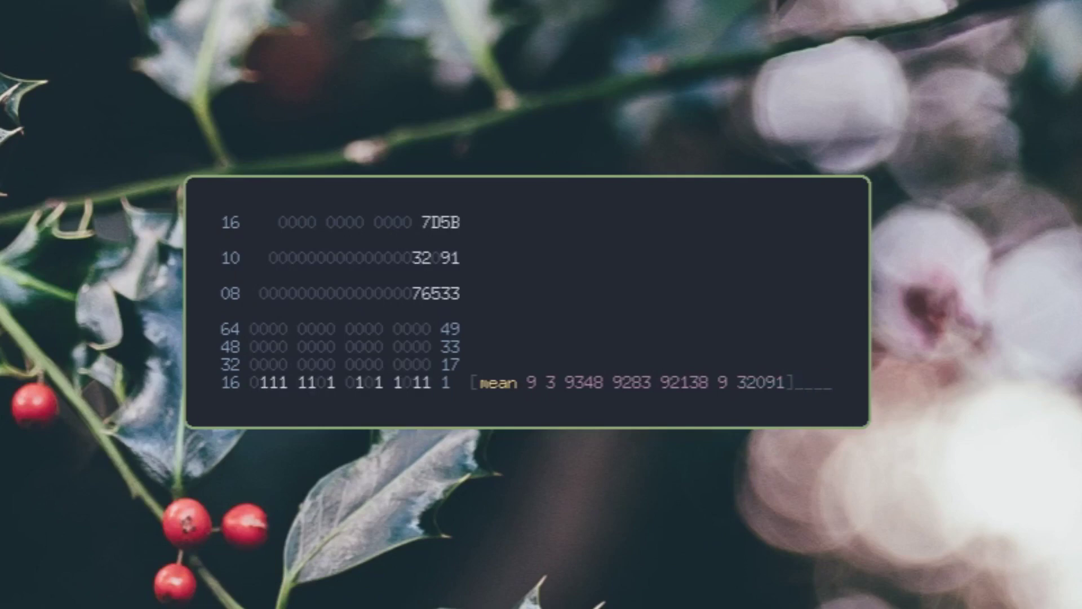
pyautogui.press('Right')
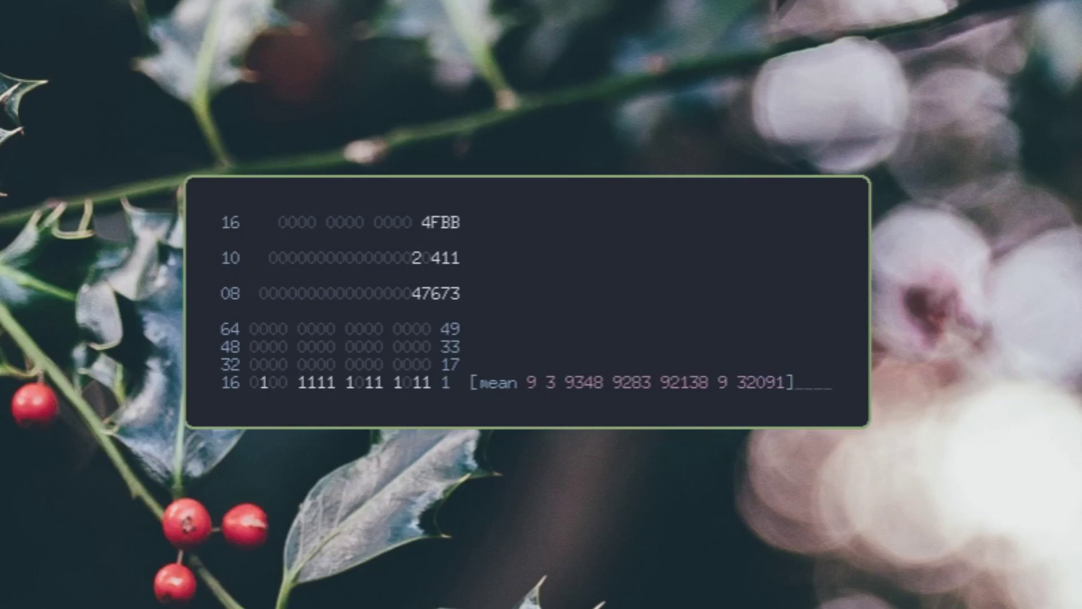
pyautogui.press('Return')
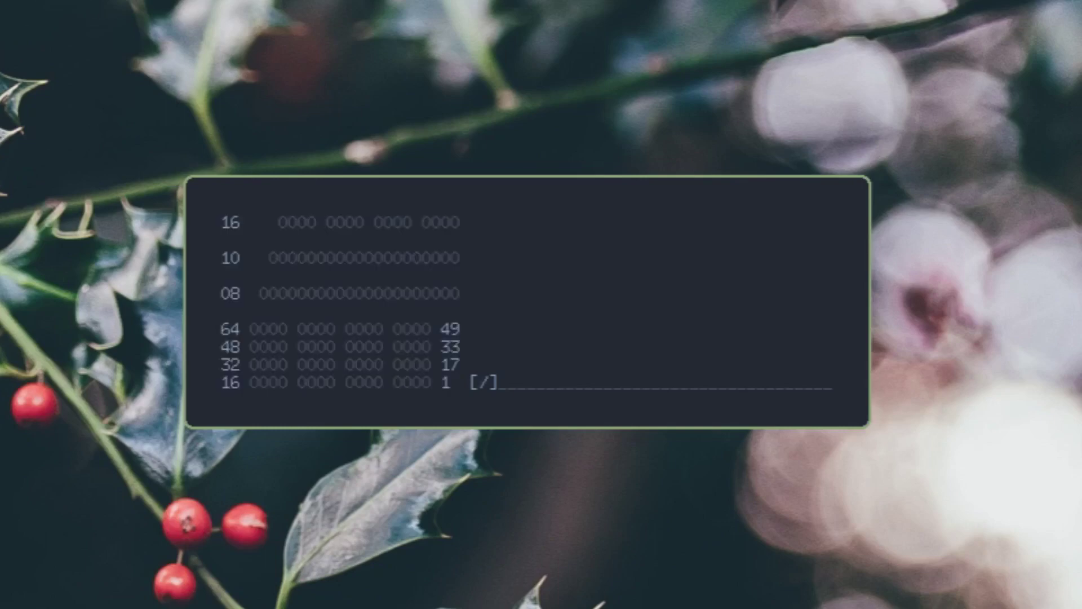
# Step: Evaluate [/ 0 0] to see the division-by-zero error, then enter the left shift [<< 4 1]
pyautogui.write('0 0')
pyautogui.press('Return')
pyautogui.write('<<')
pyautogui.press('Return')
pyautogui.write('4')
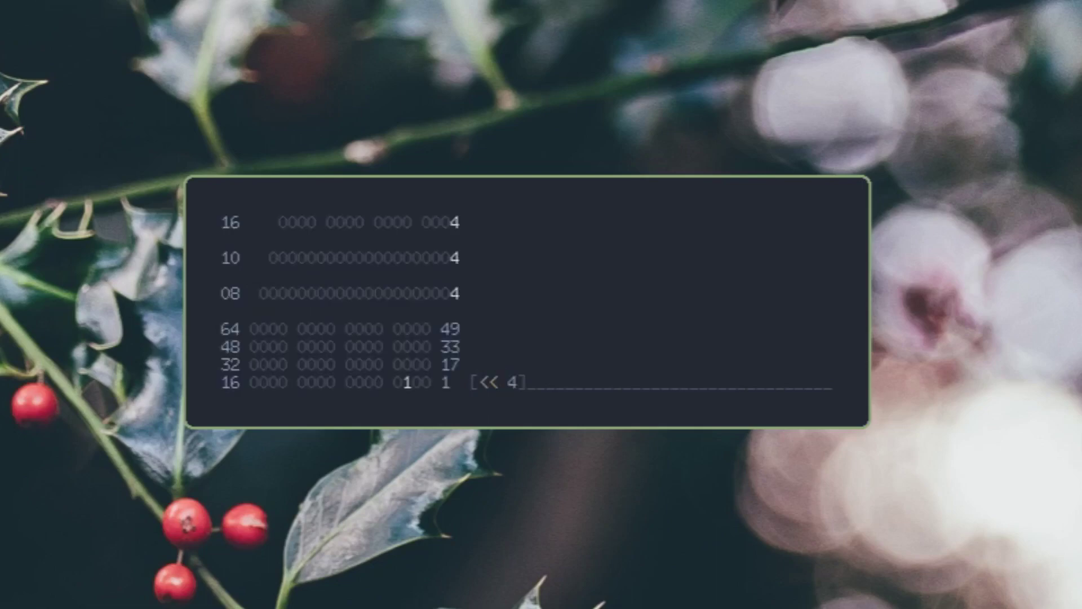
pyautogui.write(' 1')
# Step: Replace the shift amount with a nested [- 4], evaluating to FFFF FFFF FFFF FFFC
pyautogui.press('BackSpace')
pyautogui.press('BackSpace')
pyautogui.write('[')
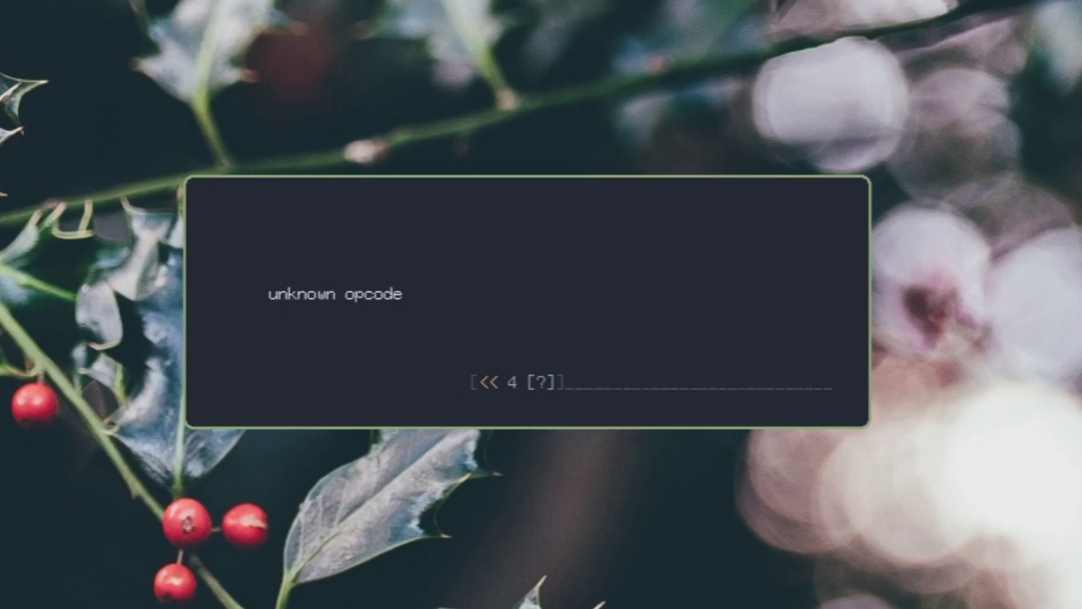
pyautogui.write('-')
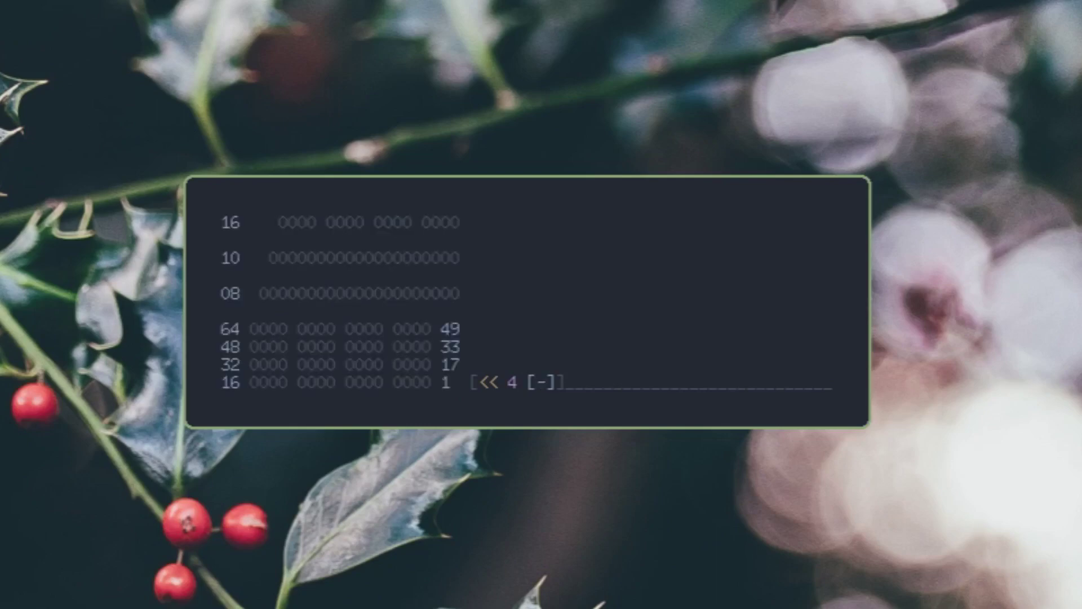
pyautogui.write(' 4')
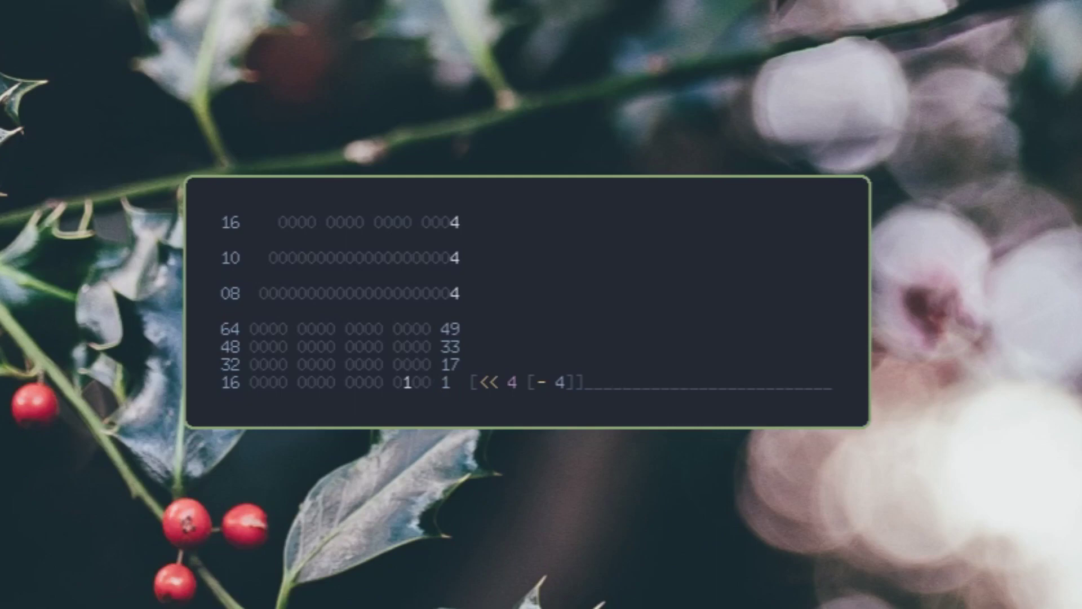
pyautogui.press('Return')
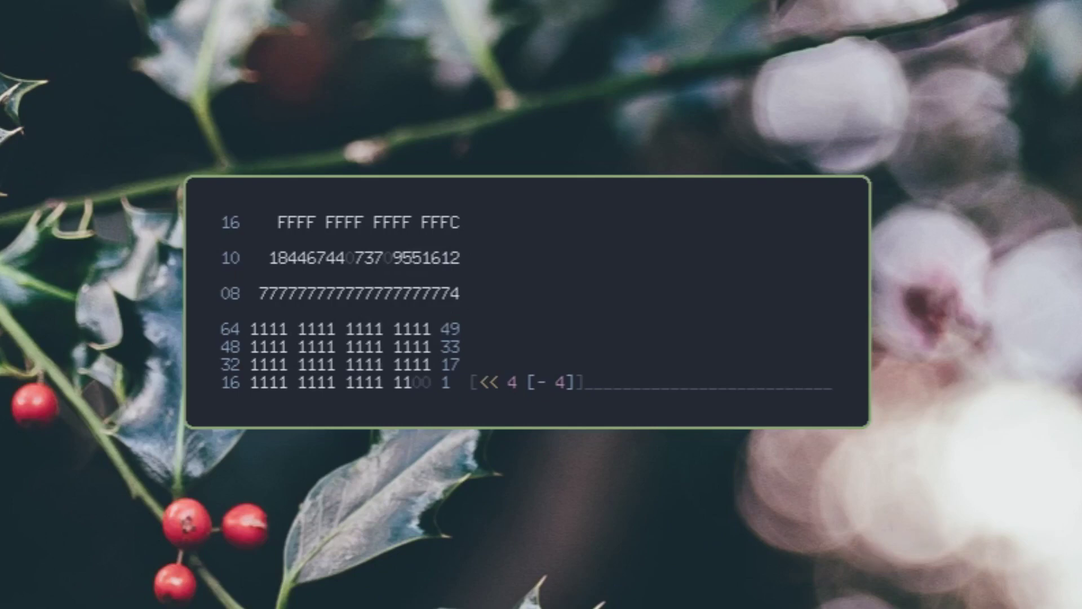
# Step: Clear the shift expression and evaluate the bitwise OR [| 0b110 0b1]
pyautogui.press('Escape')
pyautogui.press('BackSpace')
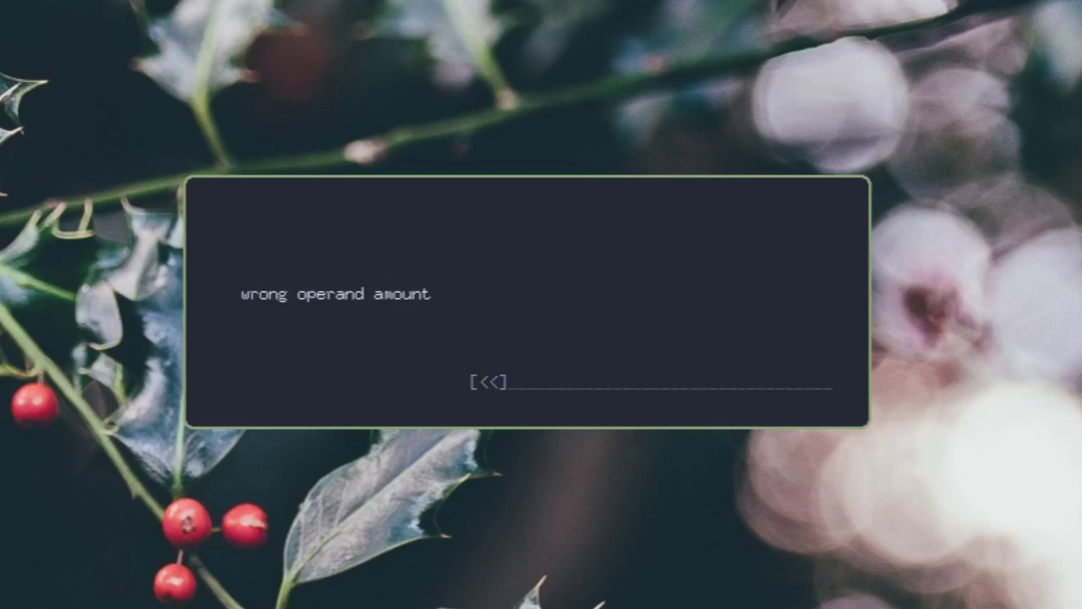
pyautogui.press('BackSpace')
pyautogui.write('| ')
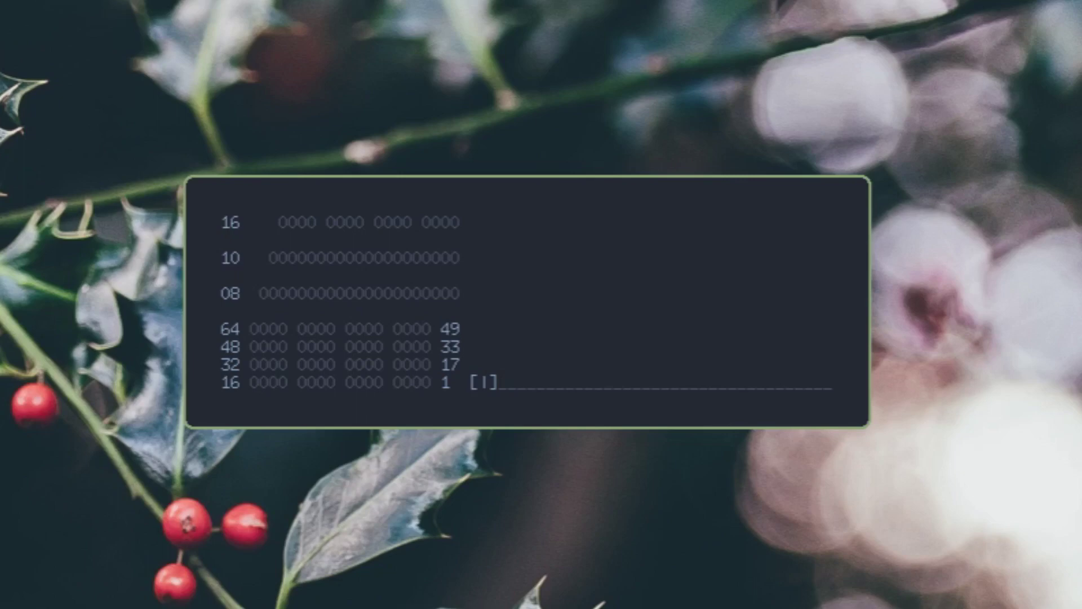
pyautogui.write('0b110')
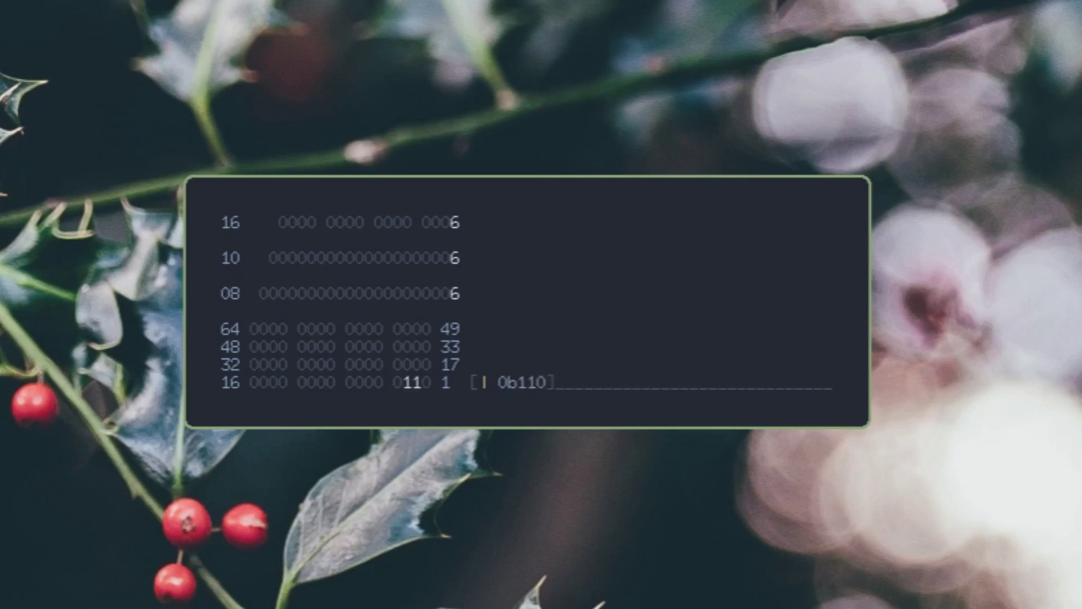
pyautogui.write(' 1')
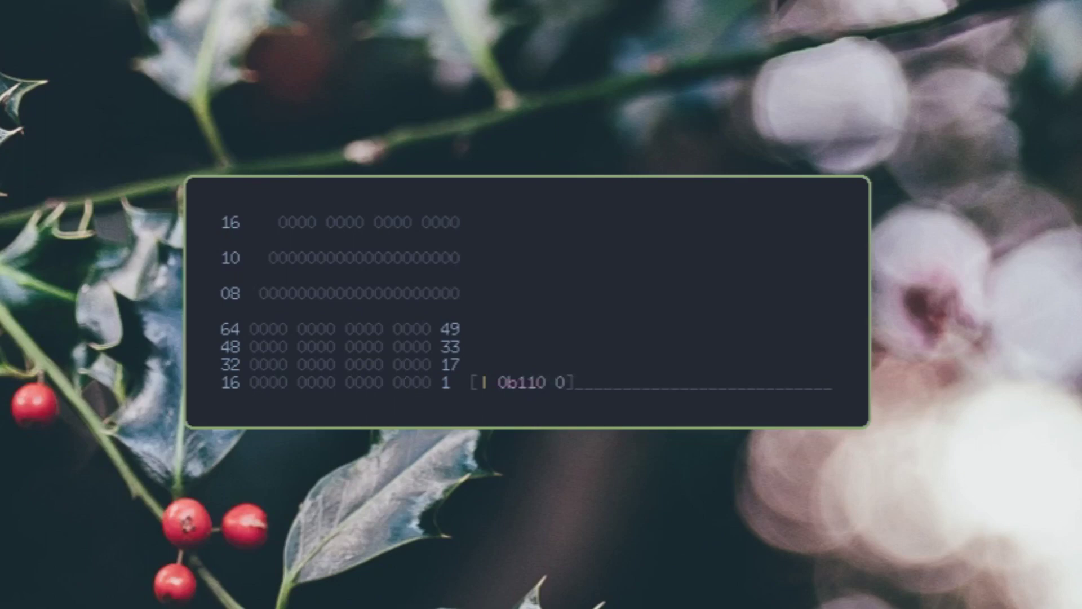
pyautogui.press('BackSpace')
pyautogui.write('0x1')
pyautogui.press('BackSpace')
pyautogui.press('BackSpace')
pyautogui.write('b1')
pyautogui.press('Return')
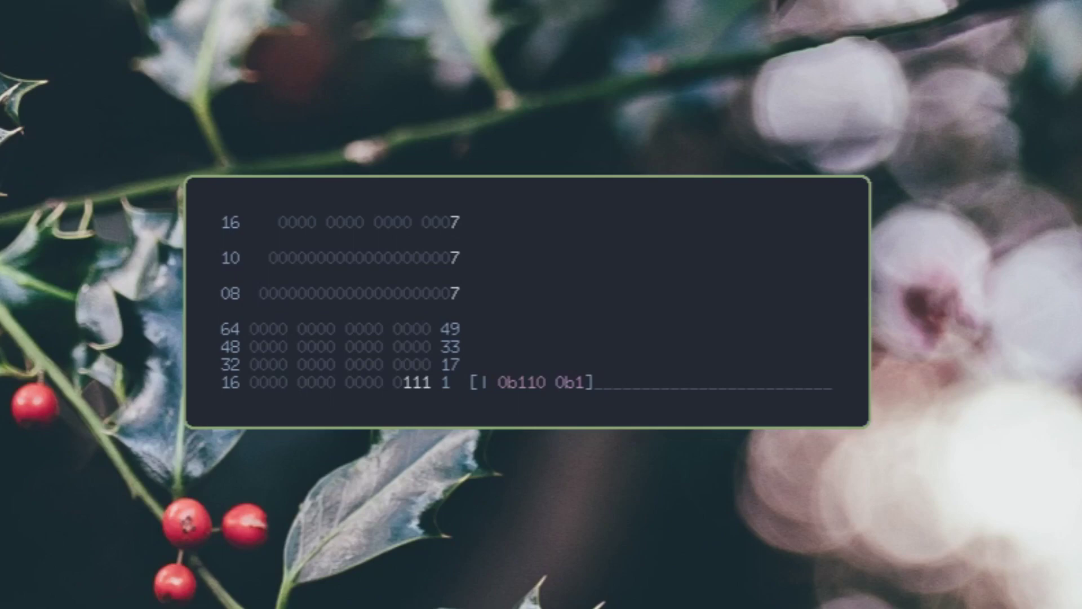
# Step: Inspect the 0b110 operand, then replace the expression with its result 7
pyautogui.press('Left')
pyautogui.press('Right')
pyautogui.press('Return')
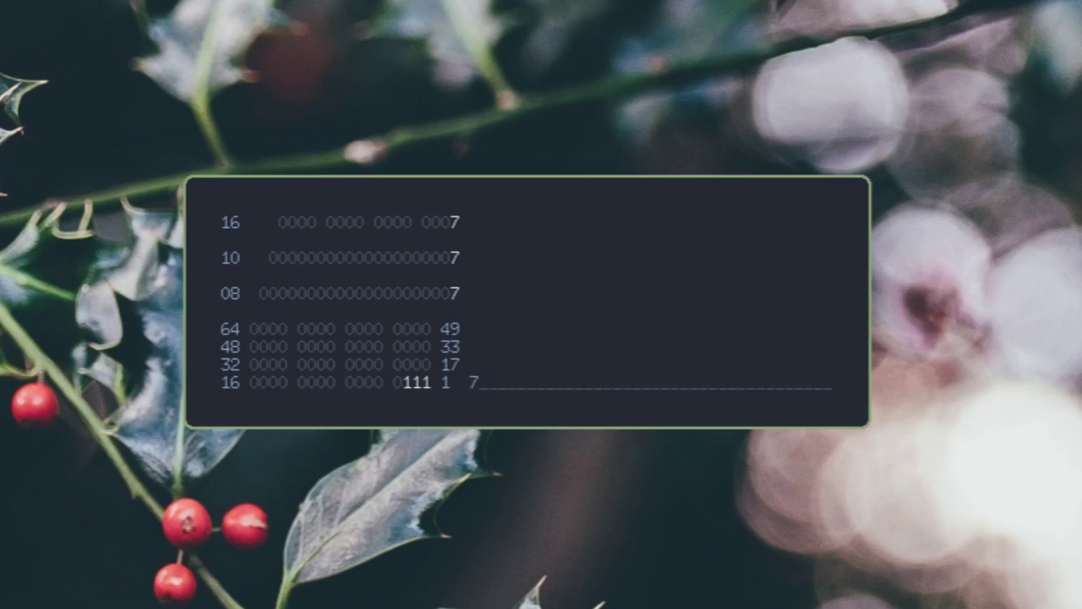
# Step: Remove the 7, try and delete stray '?' entries, and leave the OR expression [| 0b110 0]
pyautogui.press('BackSpace')
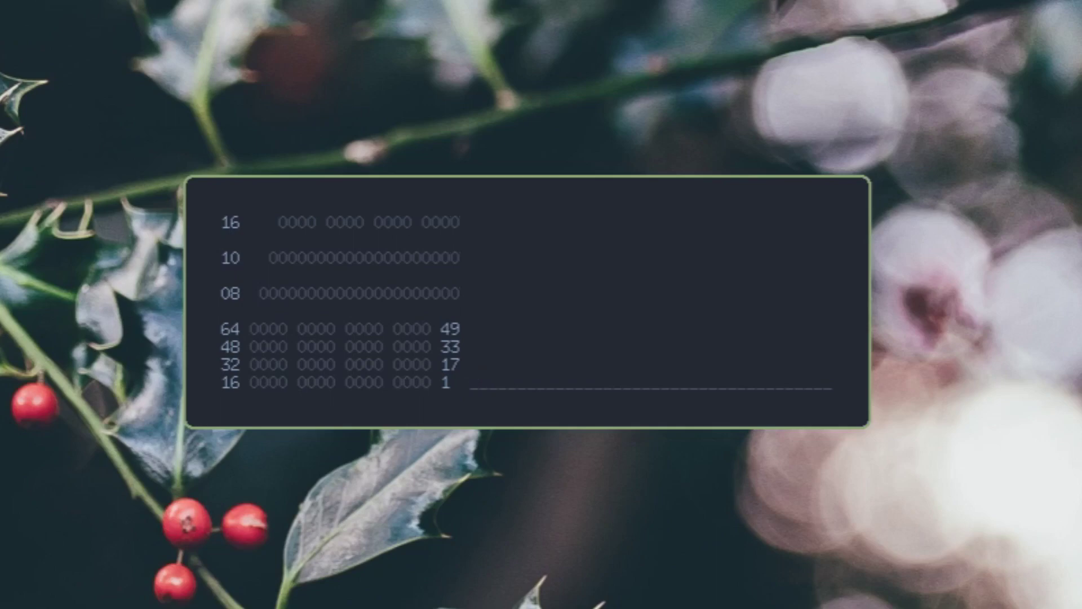
pyautogui.write('[?]')
pyautogui.press('BackSpace')
pyautogui.write('0?')
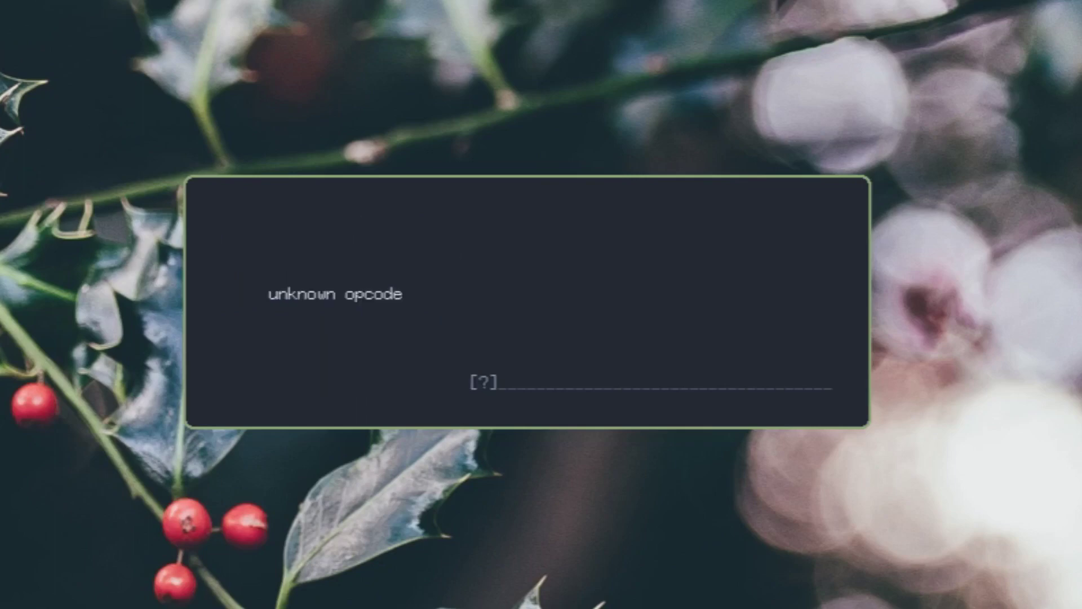
pyautogui.press('BackSpace')
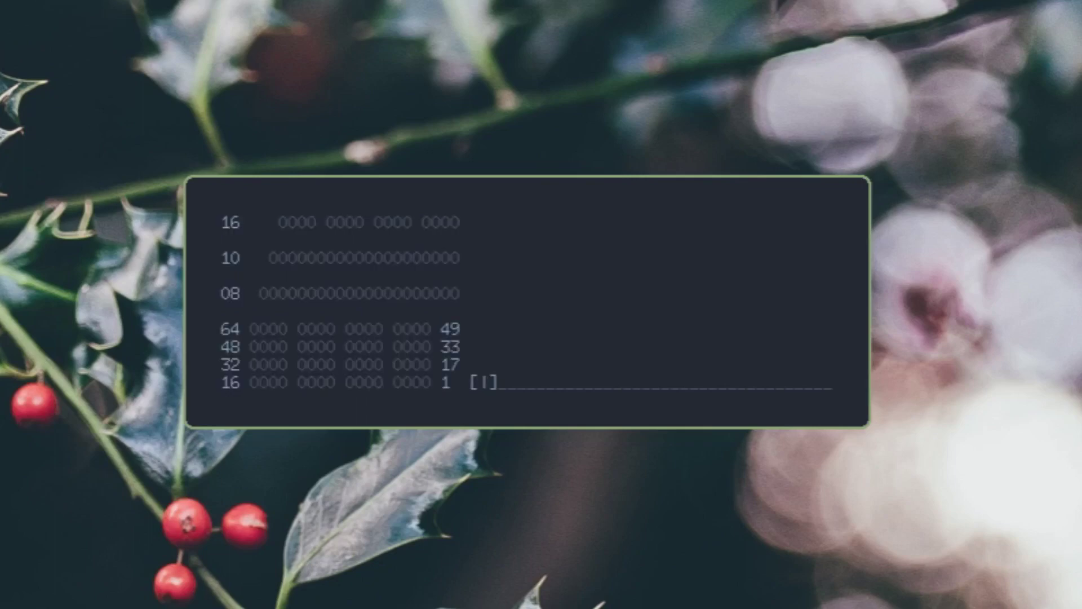
pyautogui.write('0')
pyautogui.write('?')
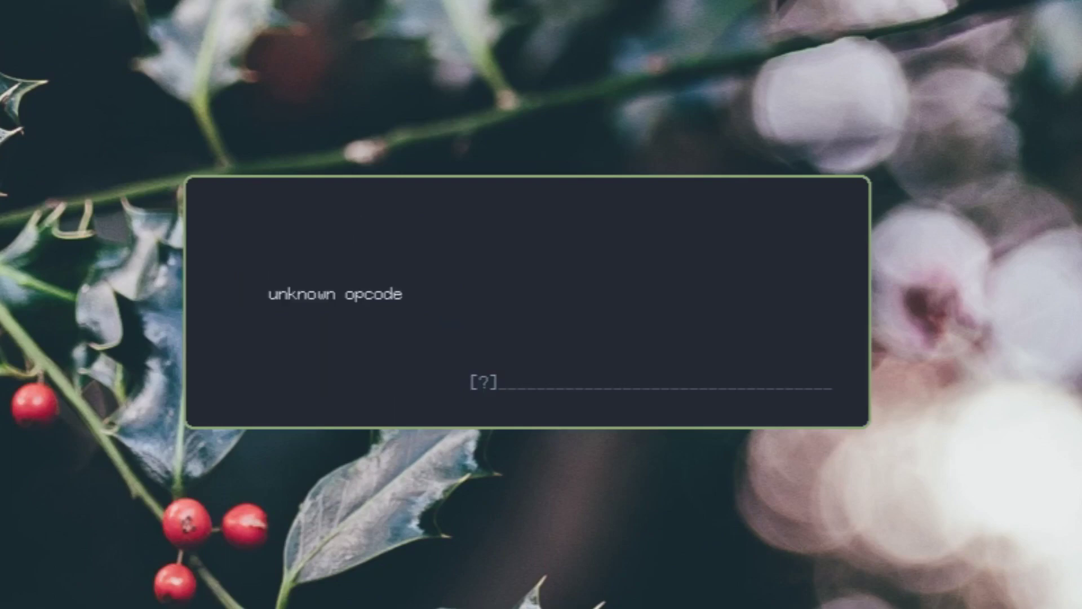
pyautogui.press('BackSpace')
pyautogui.write('?')
pyautogui.press('BackSpace')
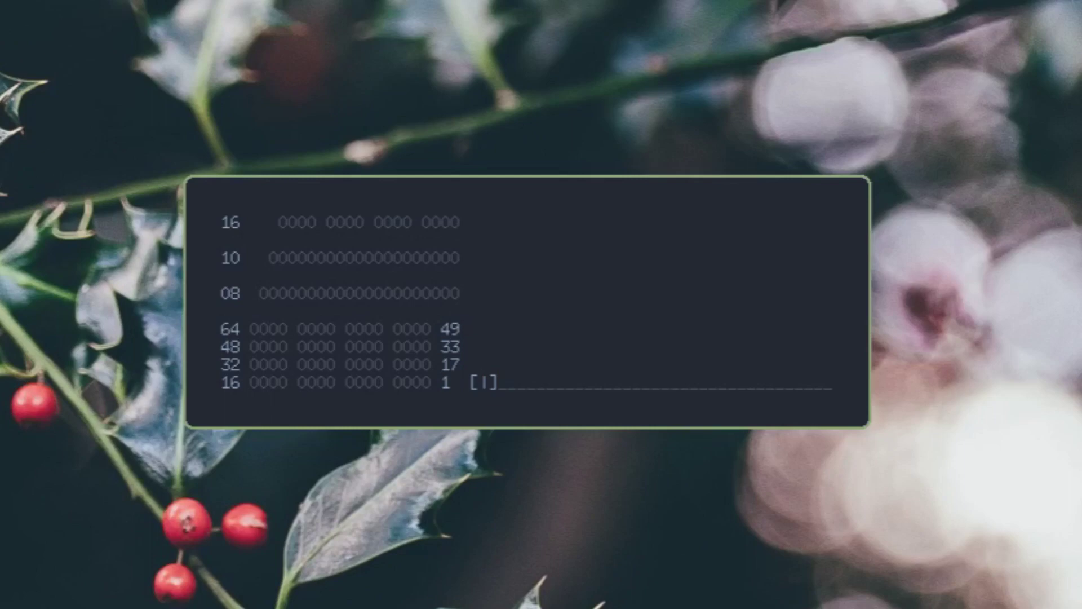
pyautogui.write('0')
pyautogui.write('xb')
pyautogui.write('110 0')
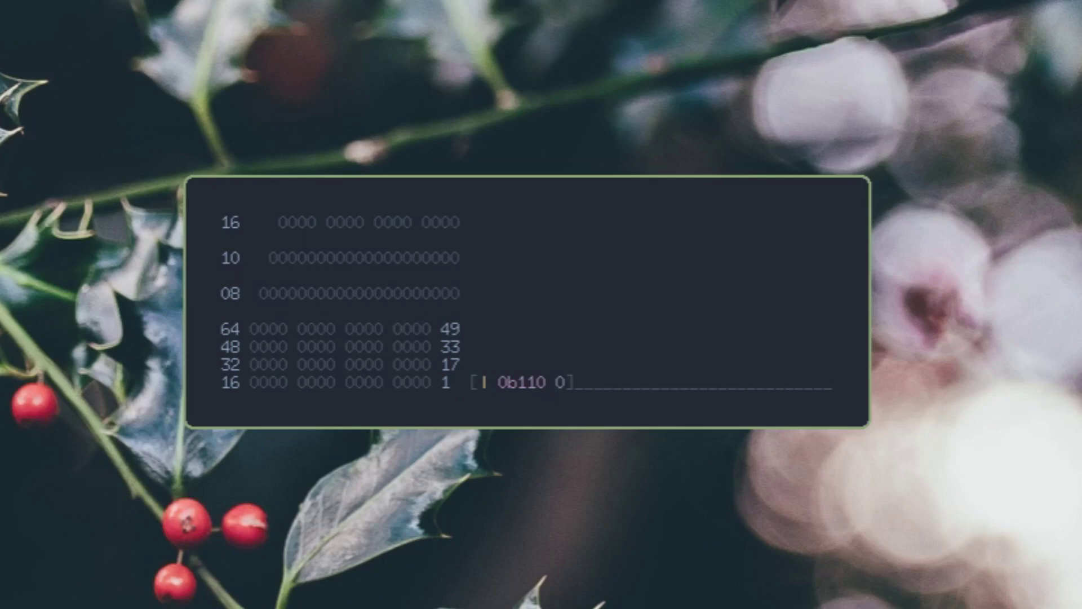
pyautogui.write('1xb')
# Step: Evaluate [| 0b110 0b1] to 7, then switch the operator to & for a result of 0
pyautogui.press('Return')
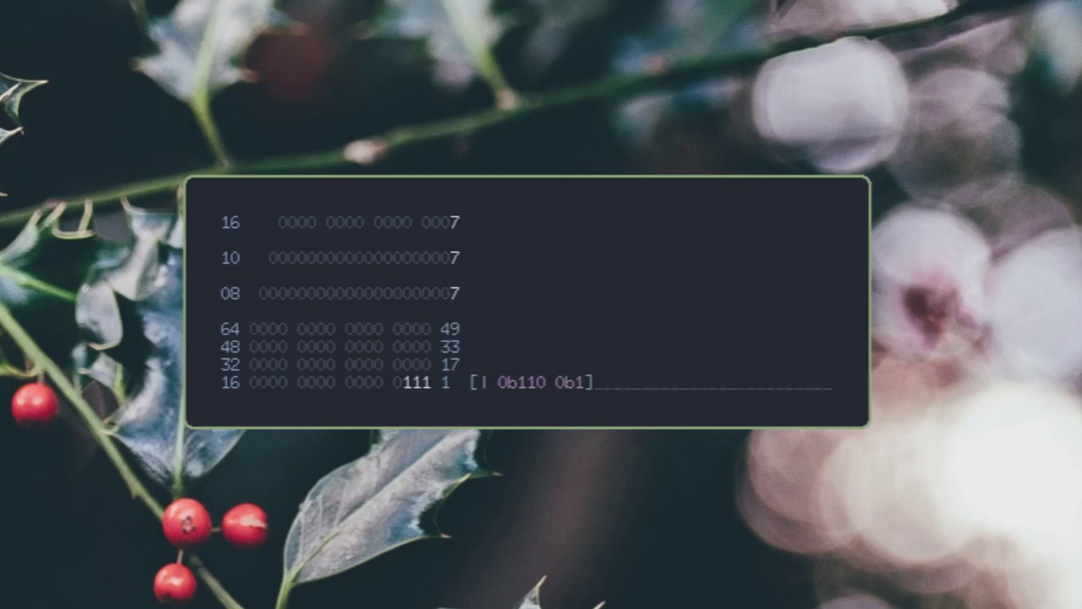
pyautogui.write('&')
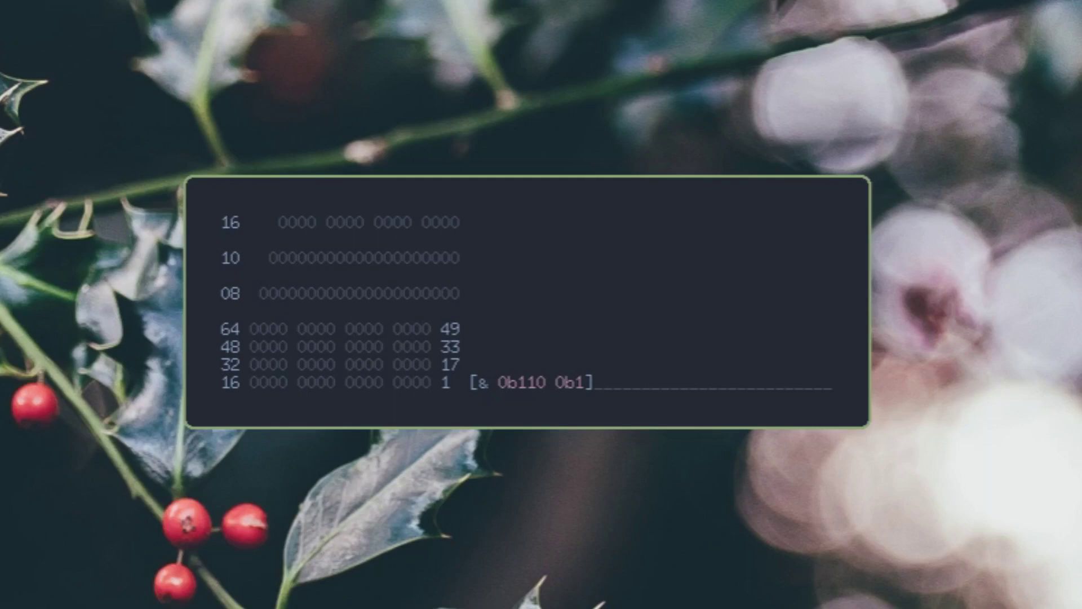
# Step: Change the operator from AND to + and then to -, and display the operands as decimal 6 and 1
pyautogui.press('+')
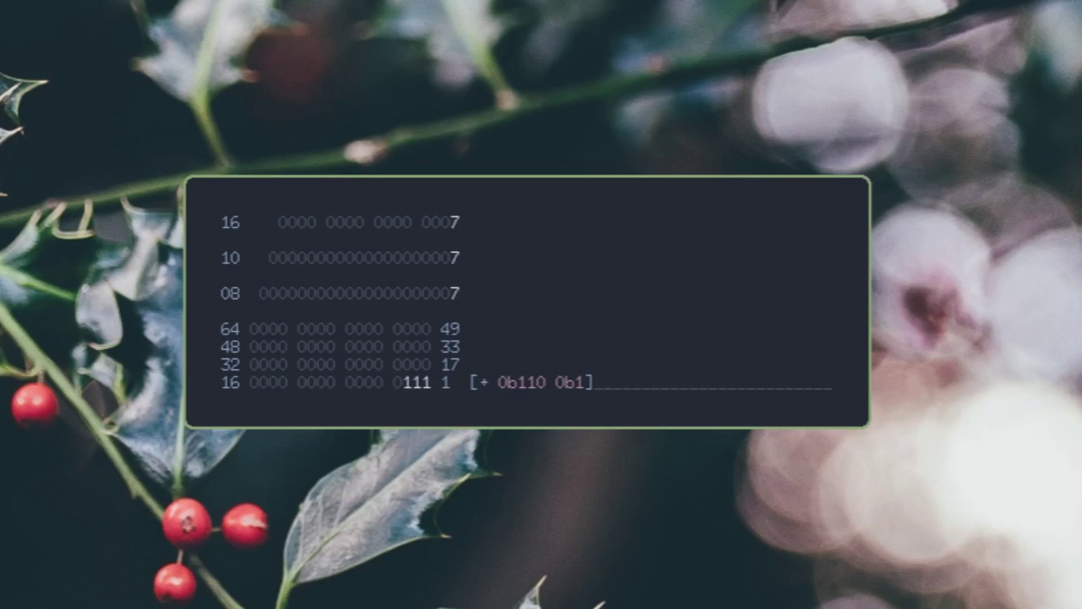
pyautogui.press('-')
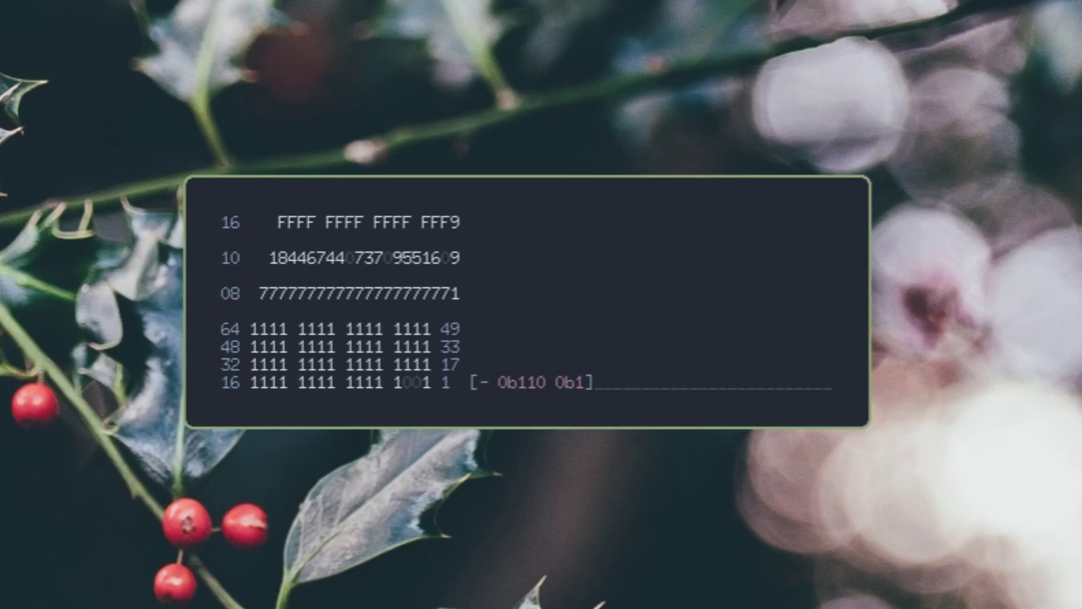
pyautogui.press('Tab')
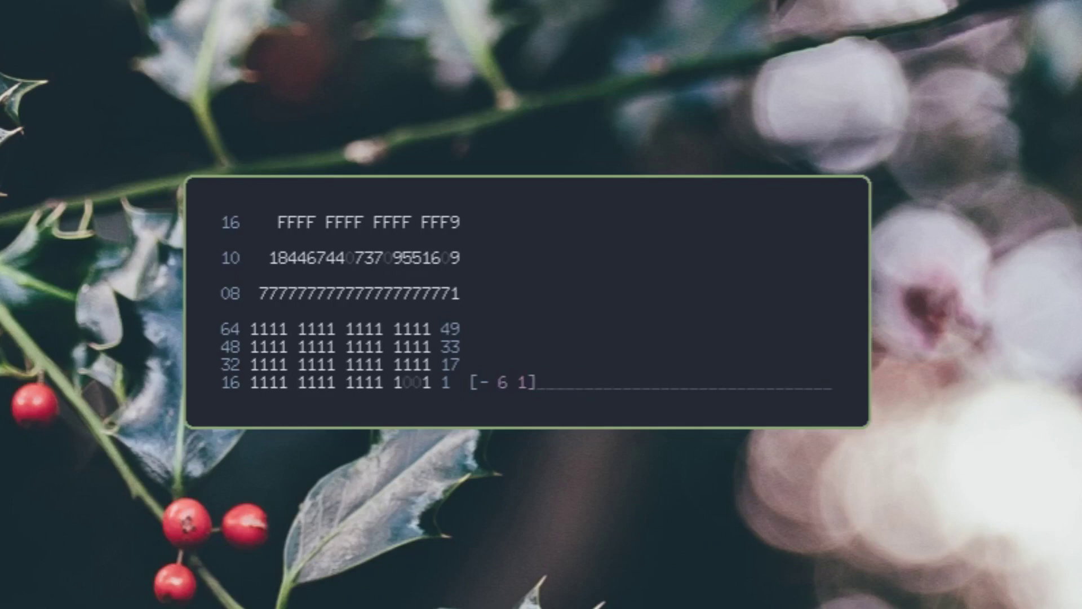